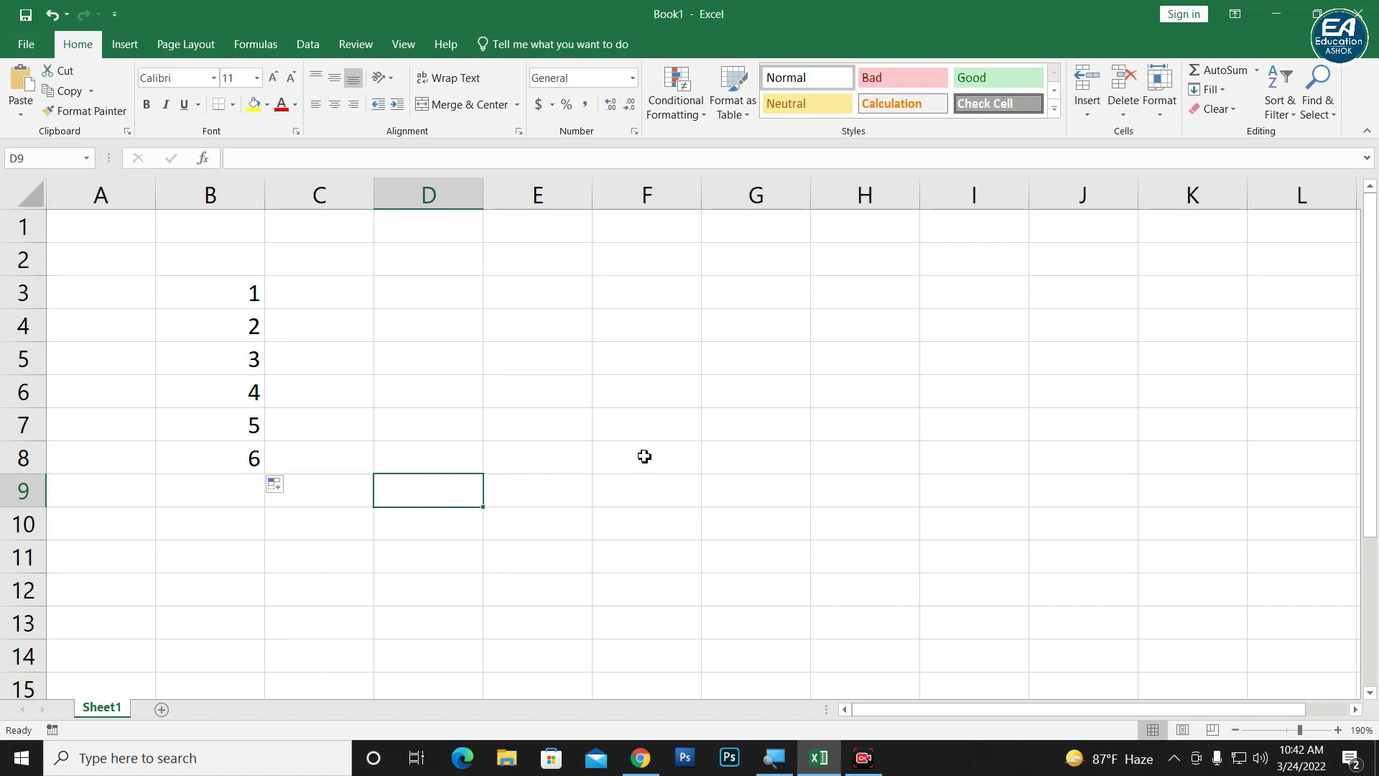
Enter 1 in C3 and fill it down to C8 as the series 1 through 6
left_click(228, 297)
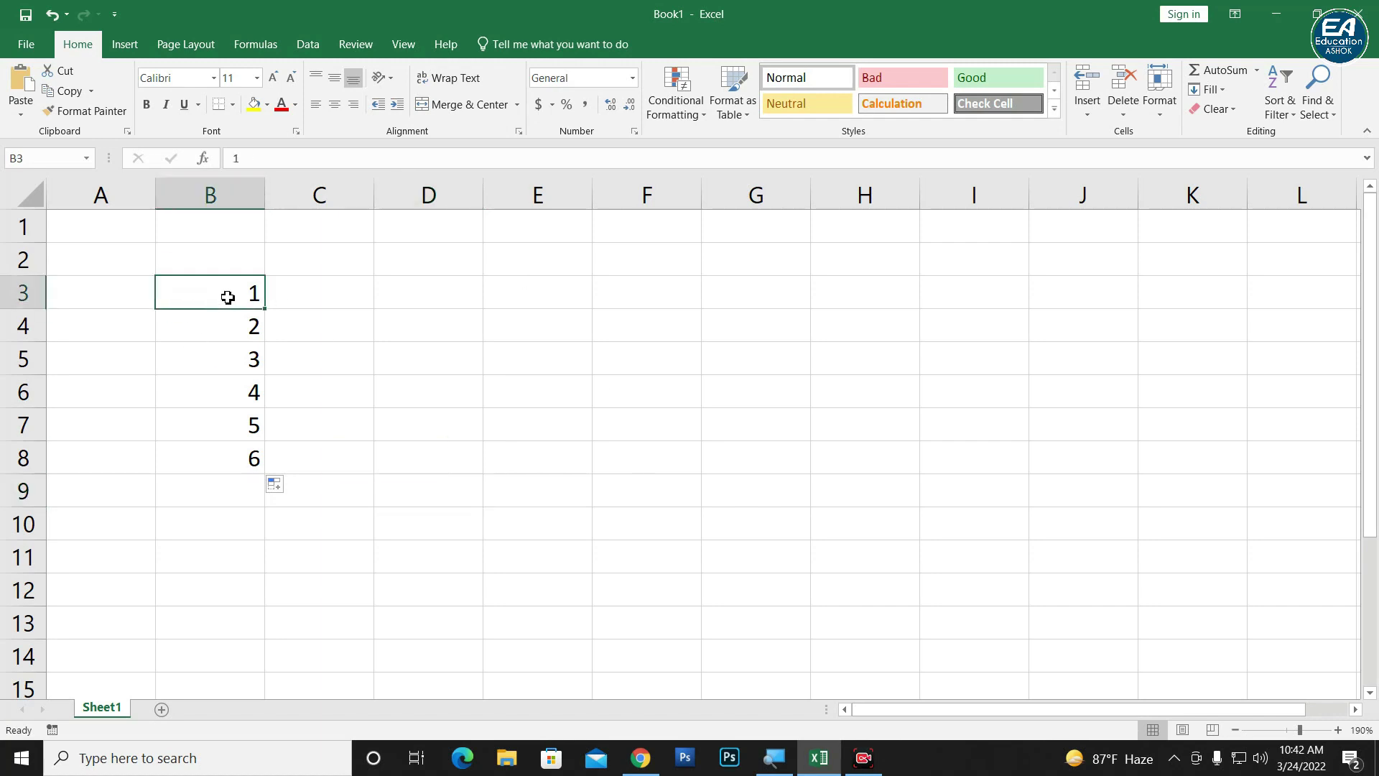
left_click(302, 302)
type("1")
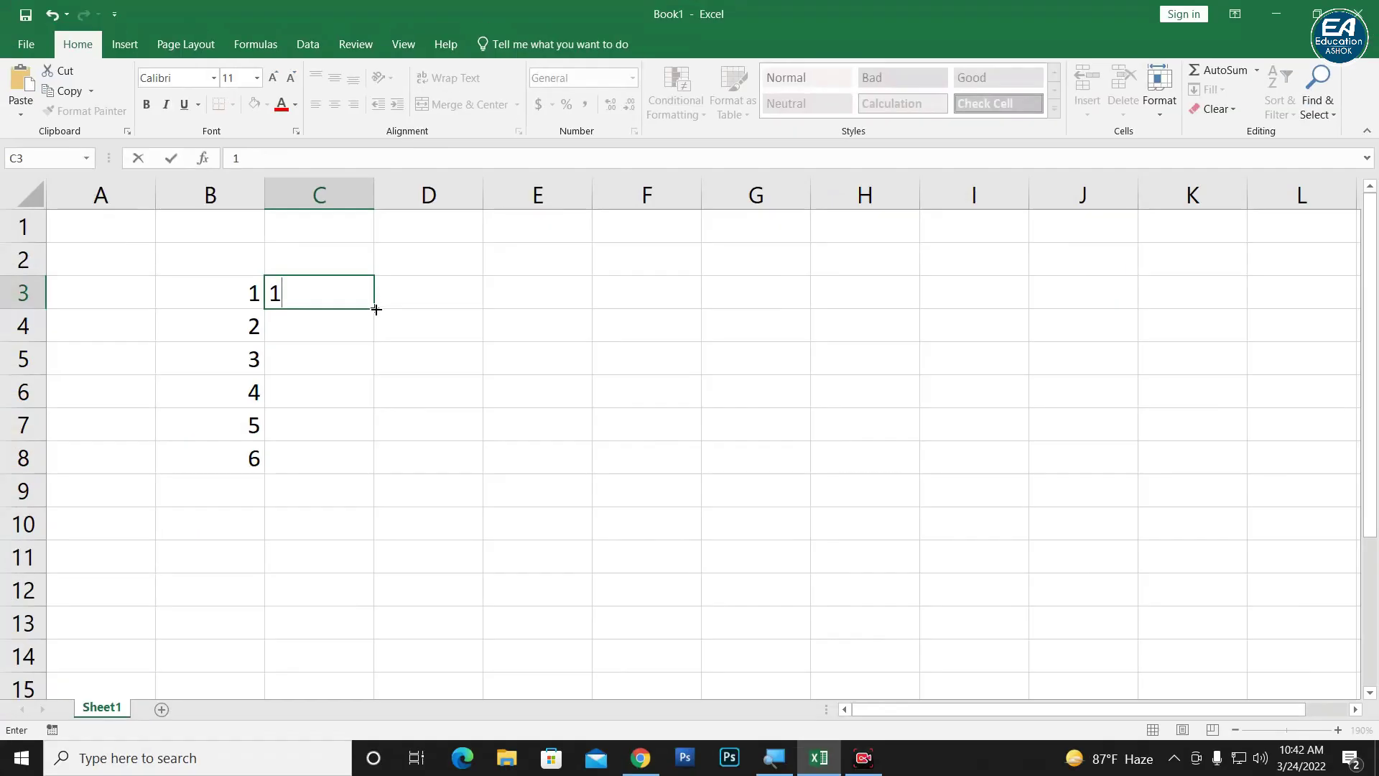
left_click_drag(379, 311, 373, 461)
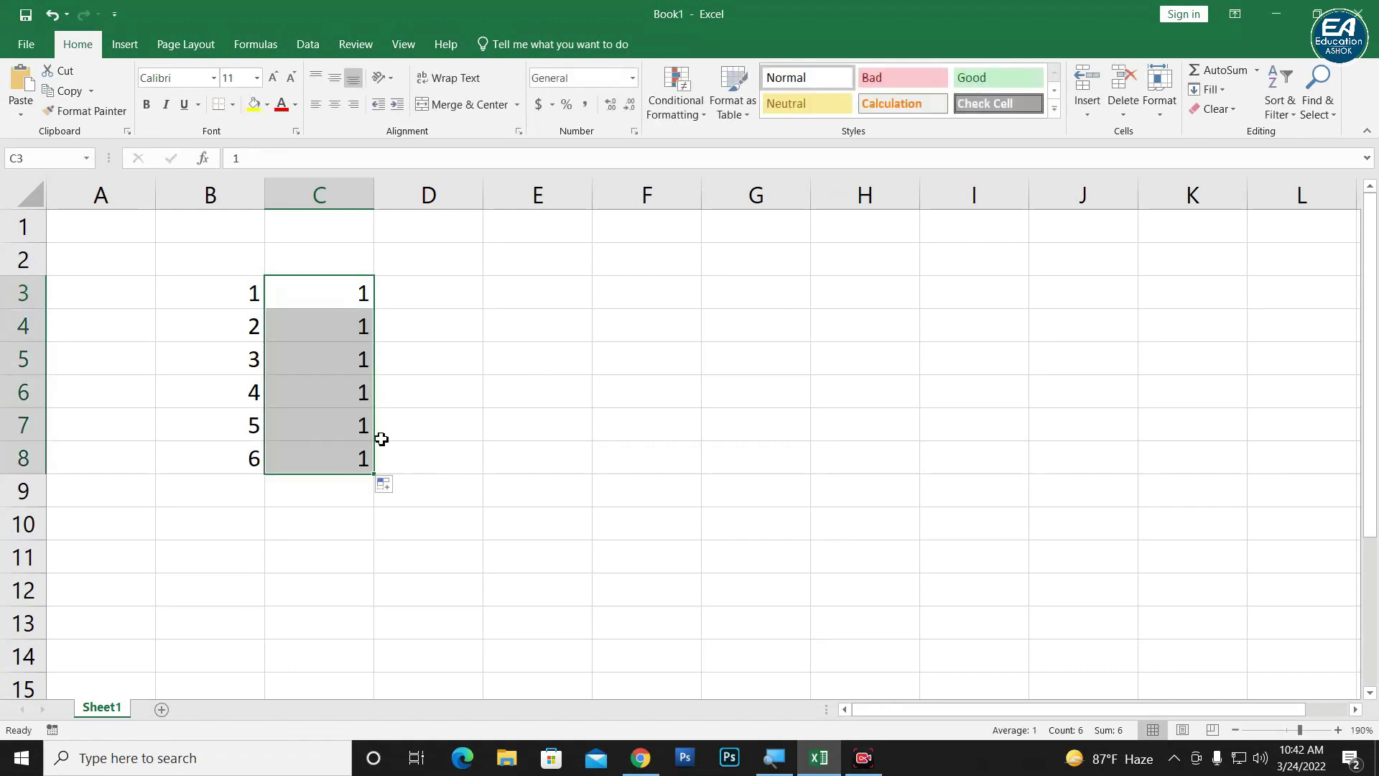
left_click(387, 485)
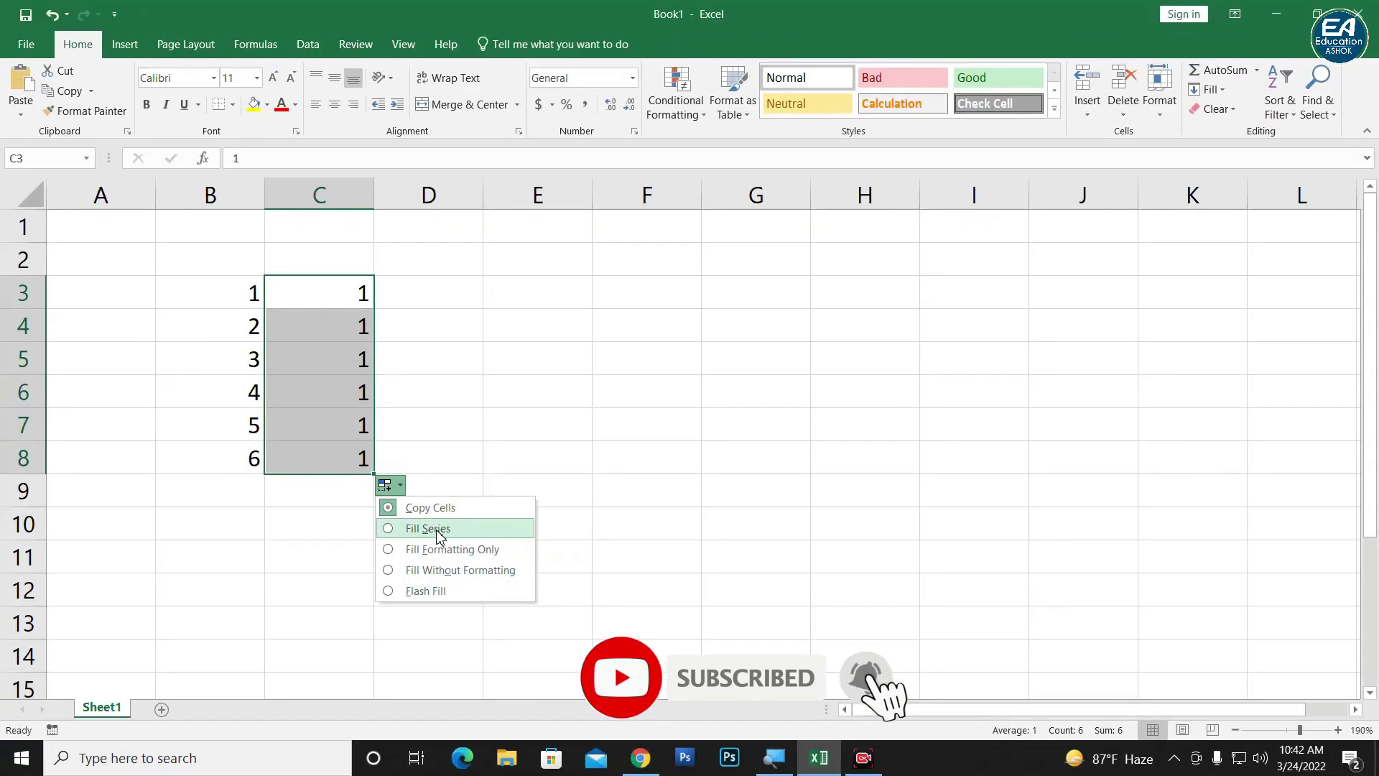
left_click(431, 527)
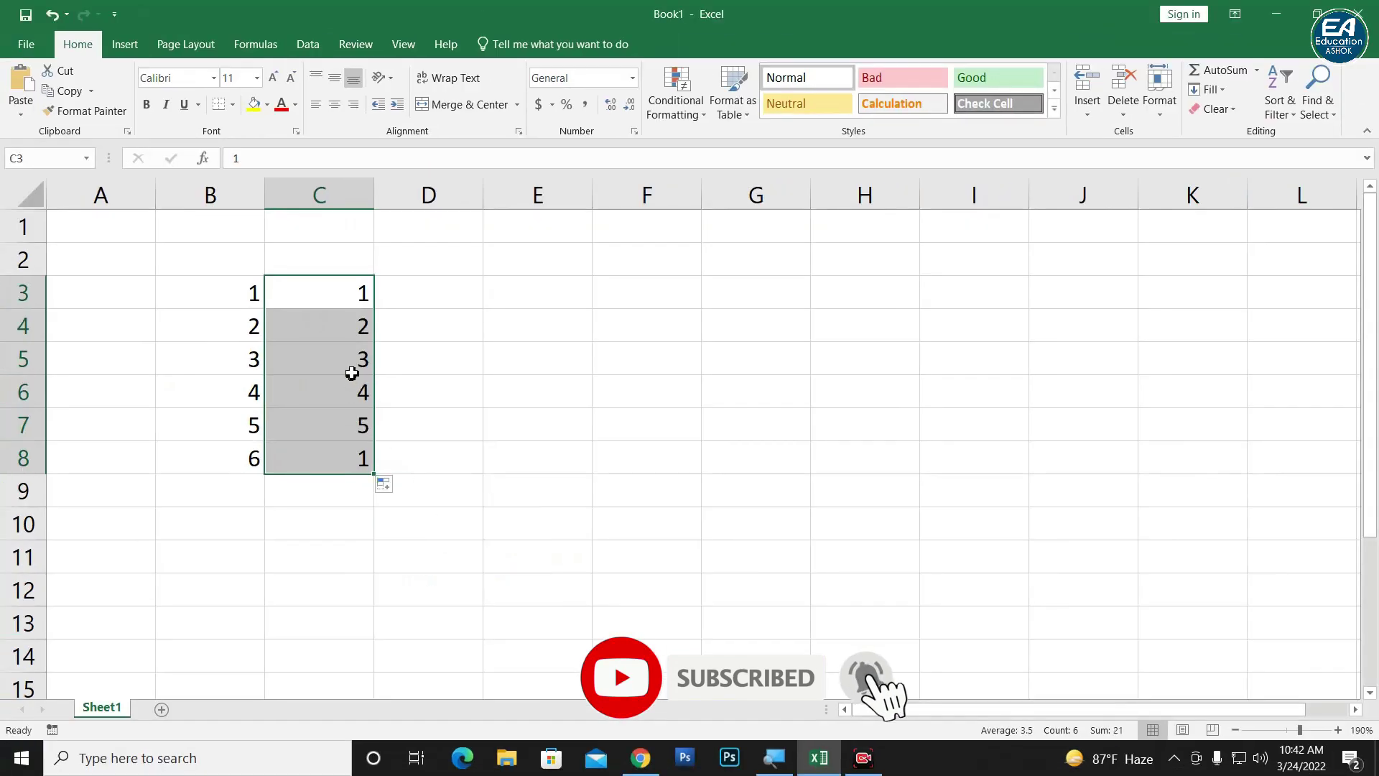
left_click(361, 531)
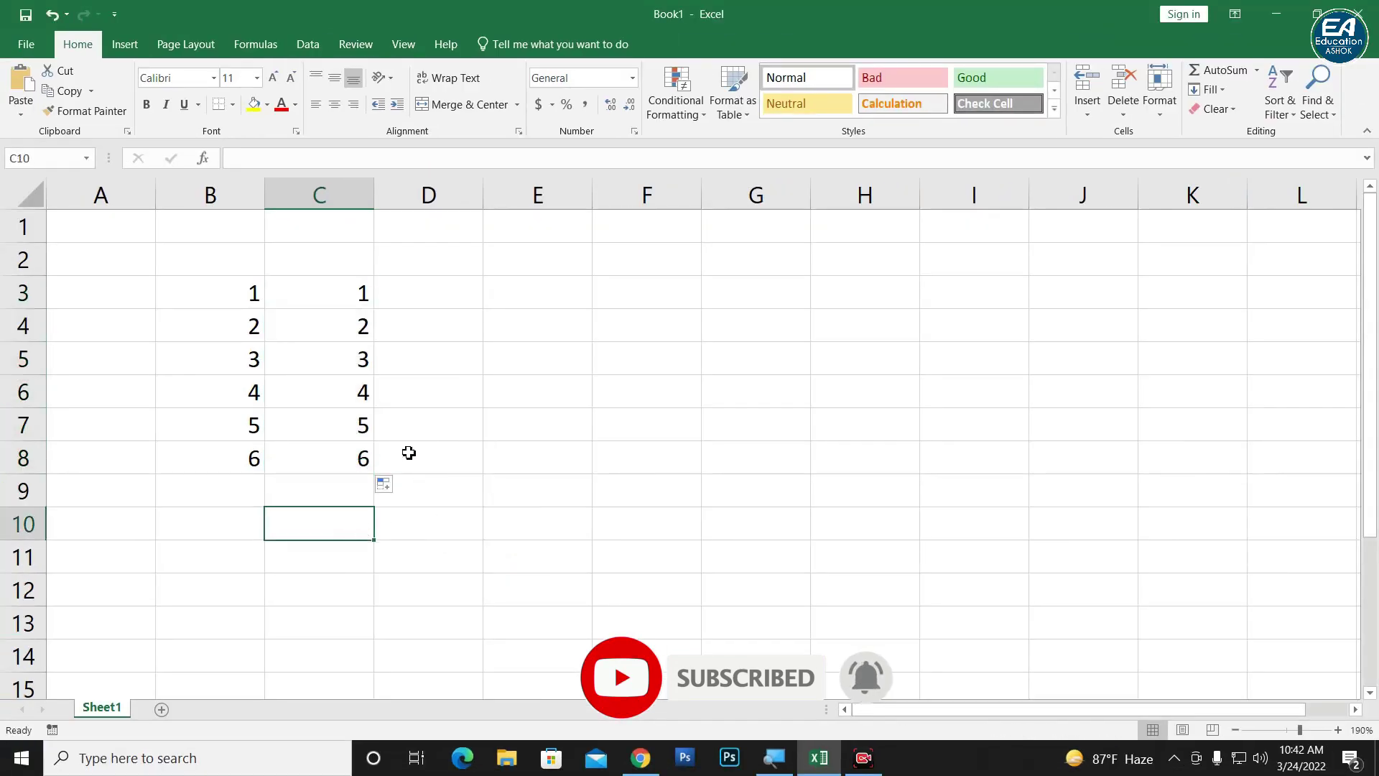
Enter A in D3 and fill it down to D8 as the letter series A through F
left_click(429, 299)
type("A")
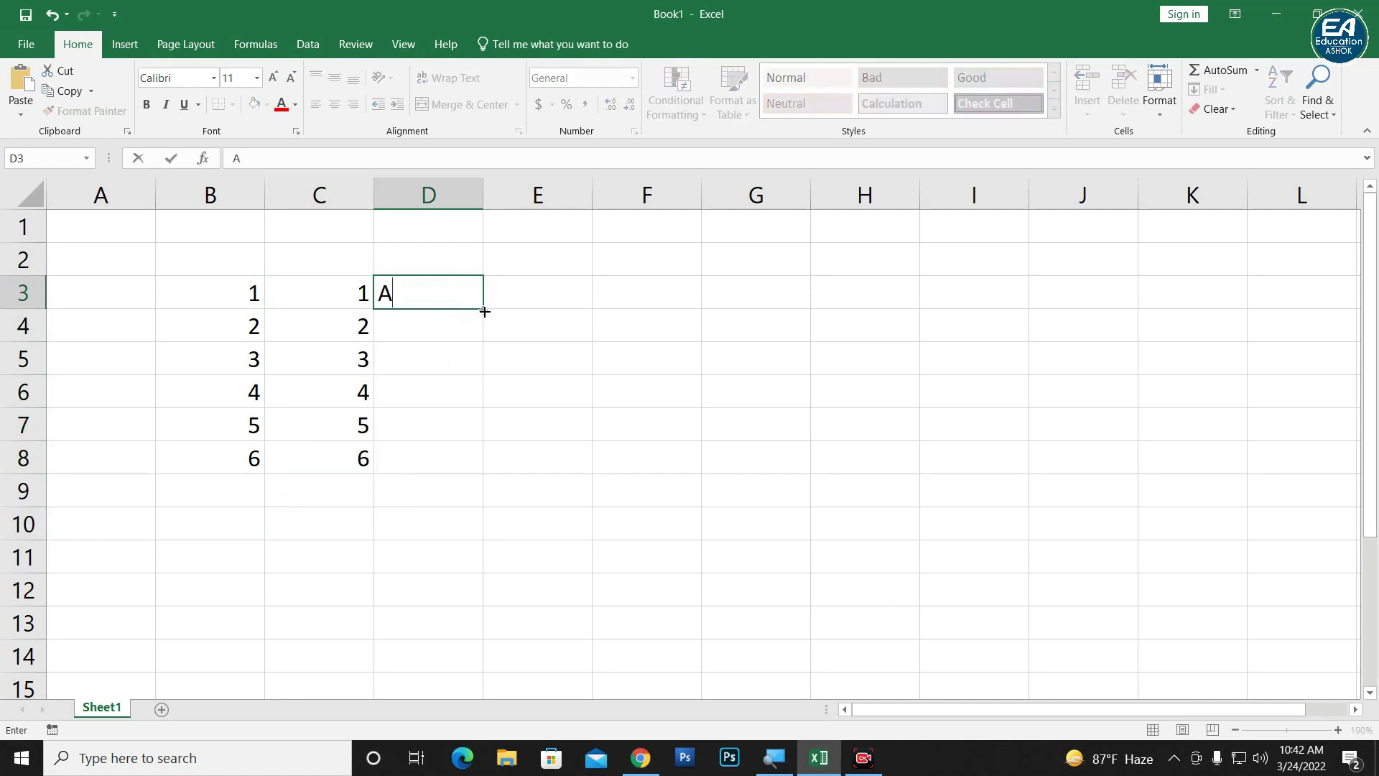
left_click_drag(485, 312, 466, 463)
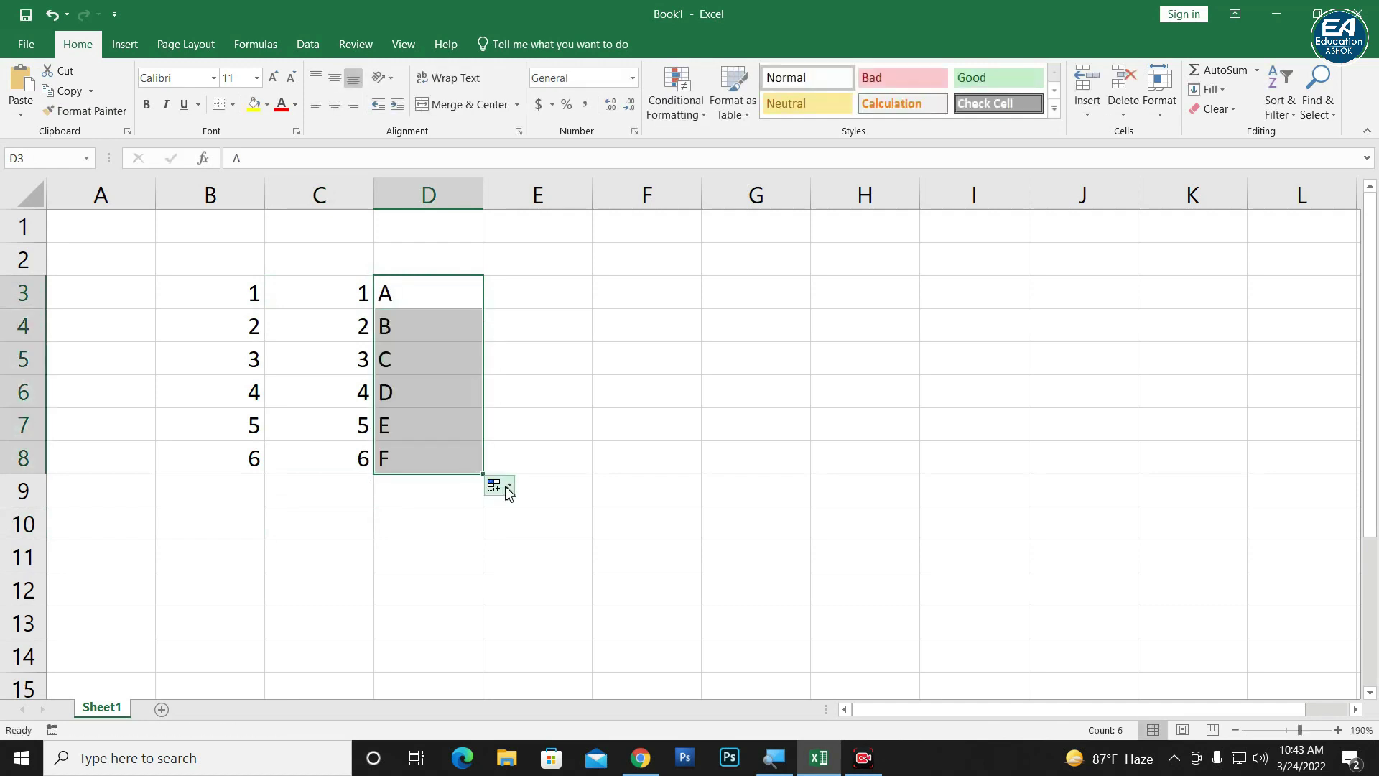
left_click(500, 485)
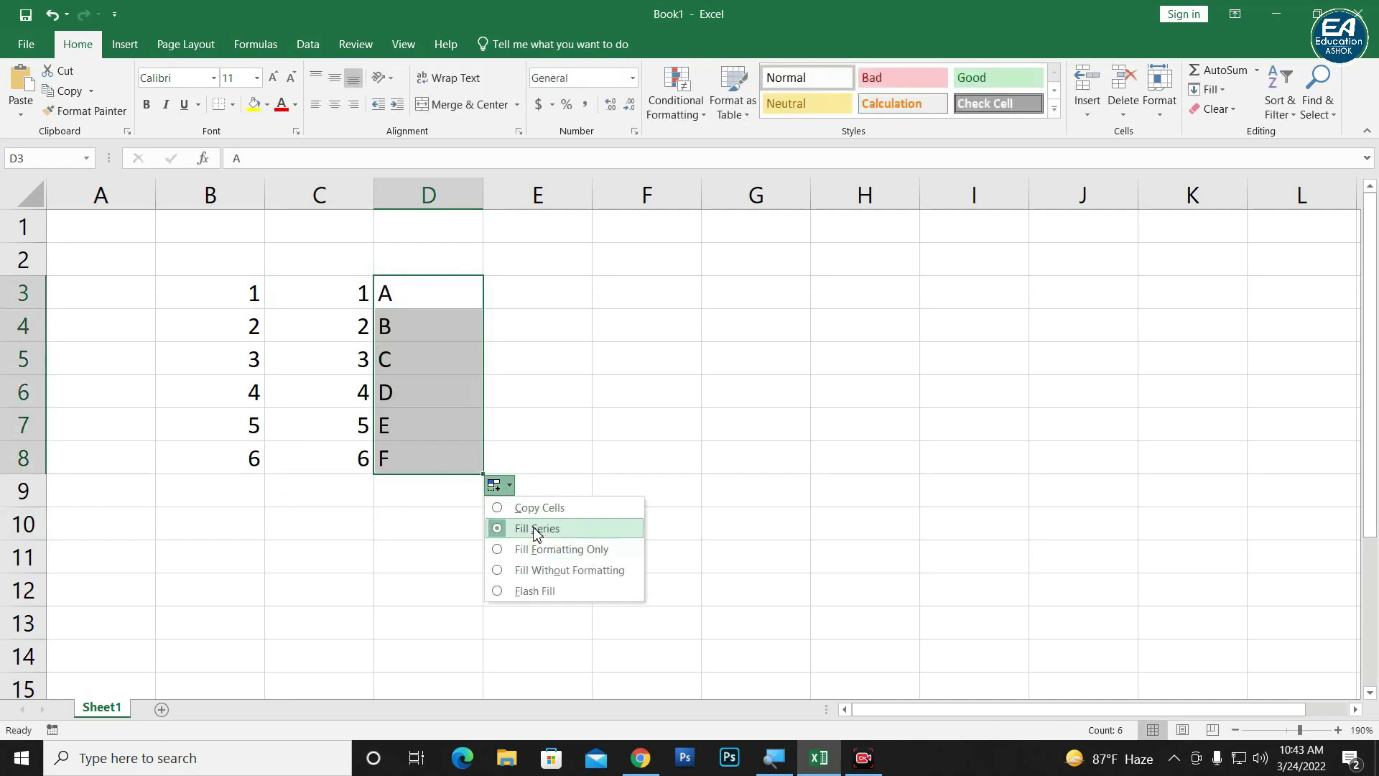
left_click(537, 528)
left_click(538, 413)
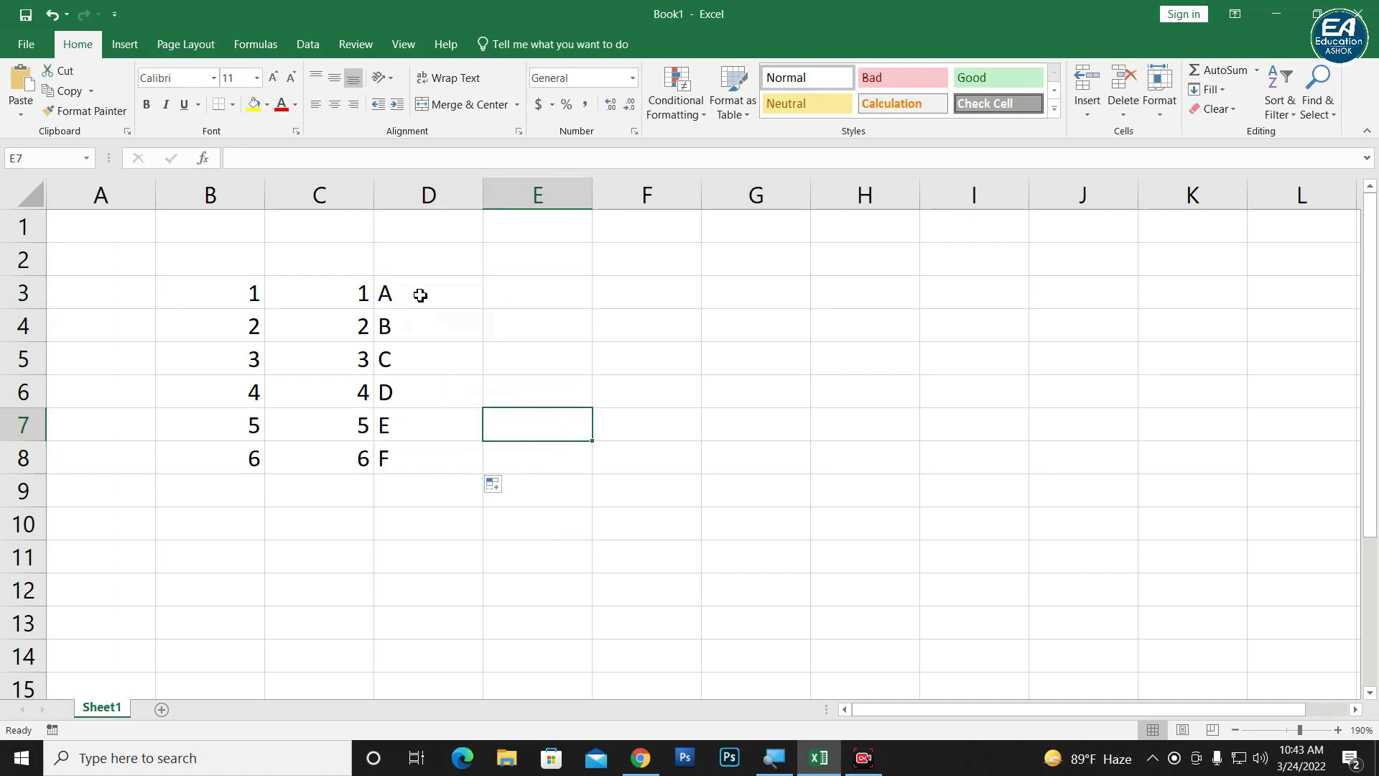
Select the letters A–F in D3:D8 twice to inspect them, then deselect
left_click_drag(421, 296, 420, 456)
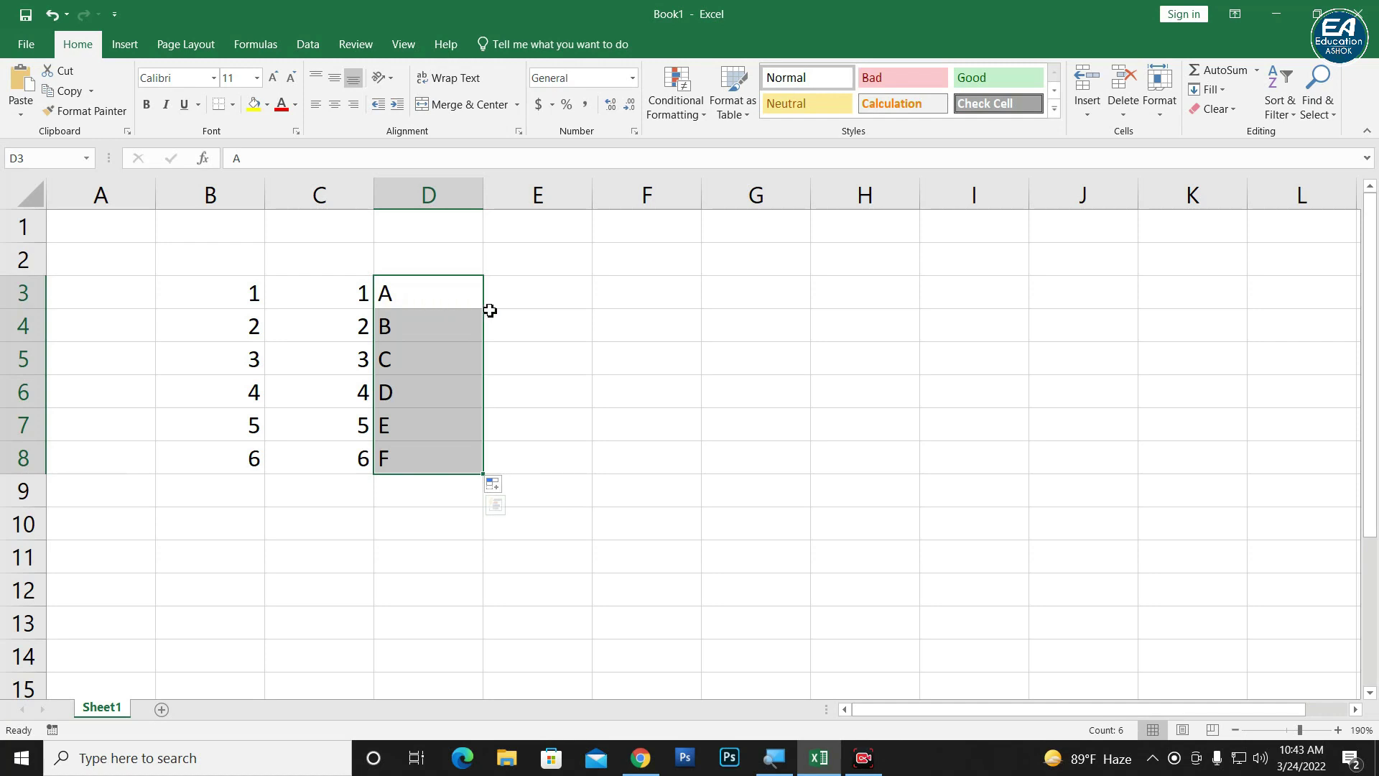
left_click(532, 306)
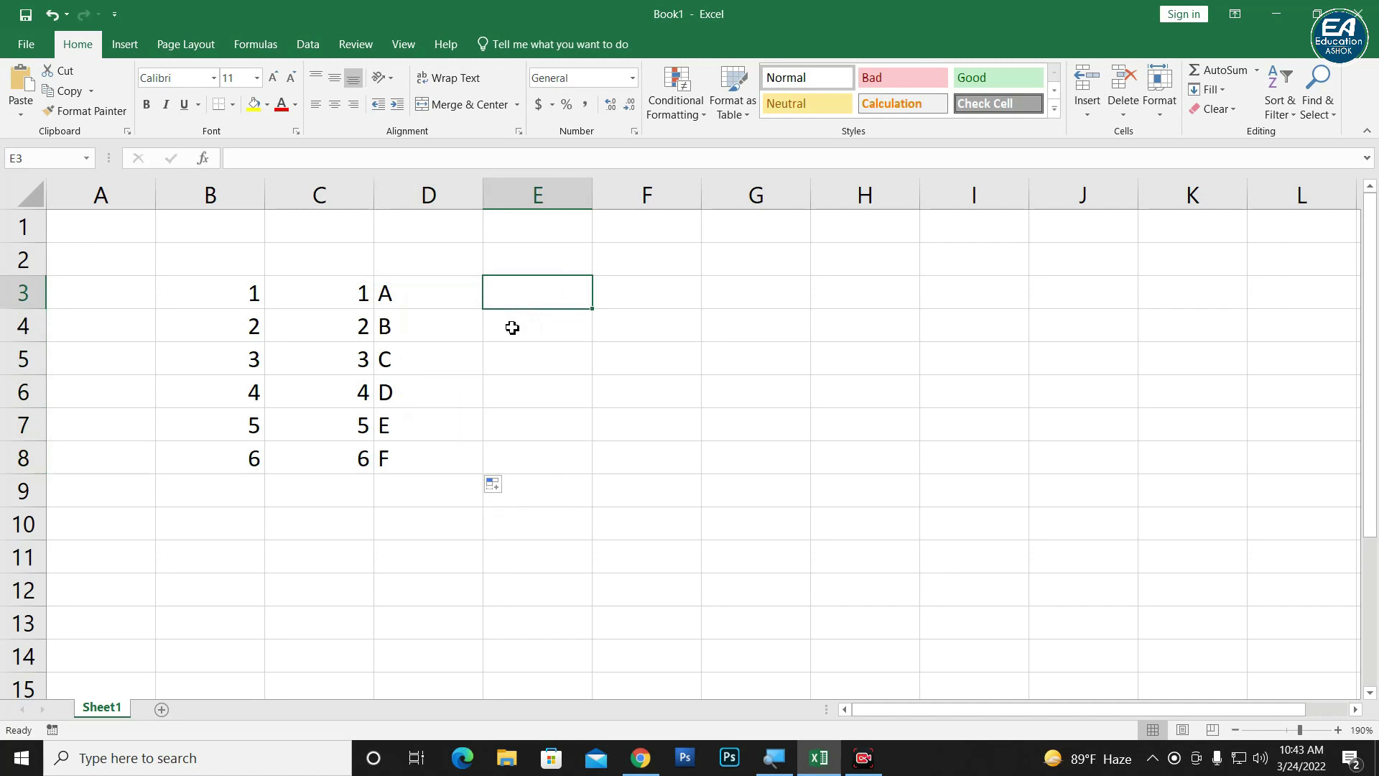
left_click_drag(418, 296, 412, 455)
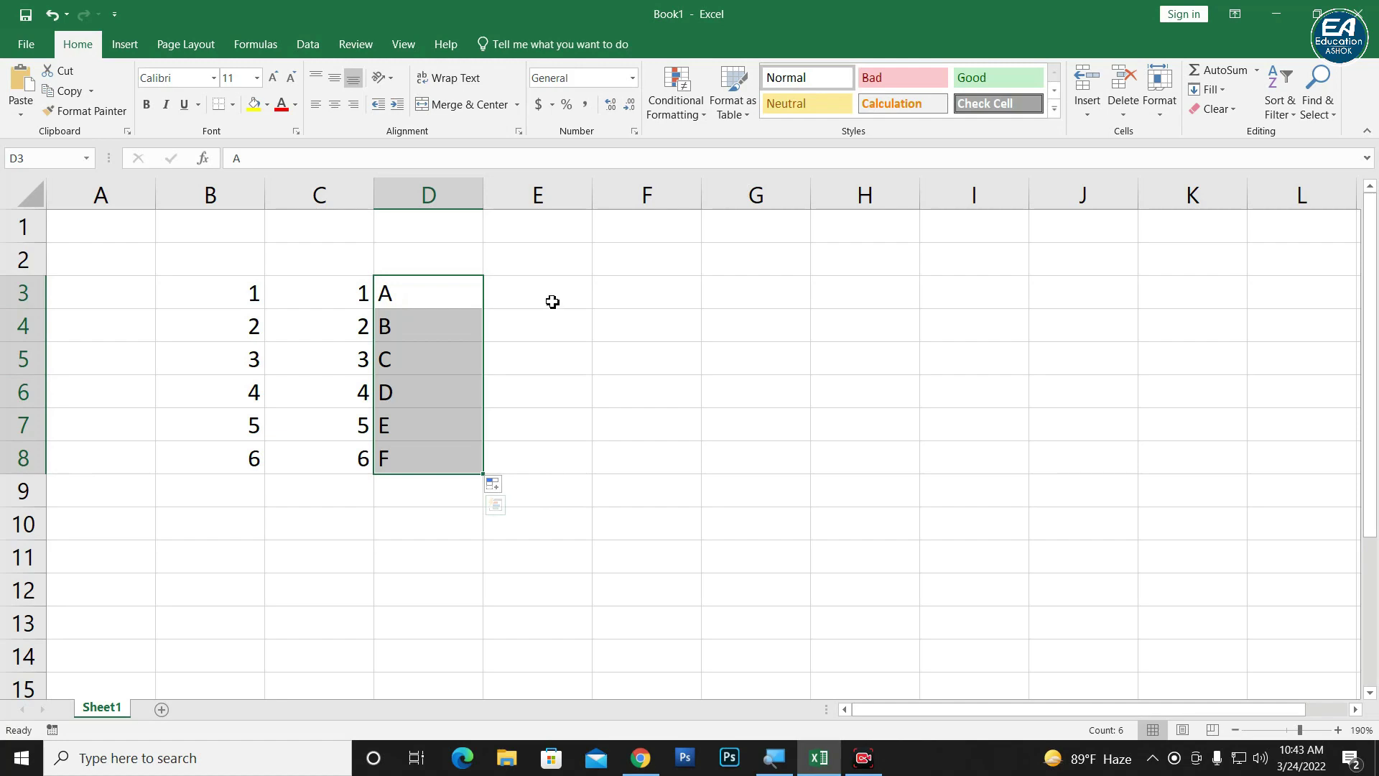
left_click(552, 301)
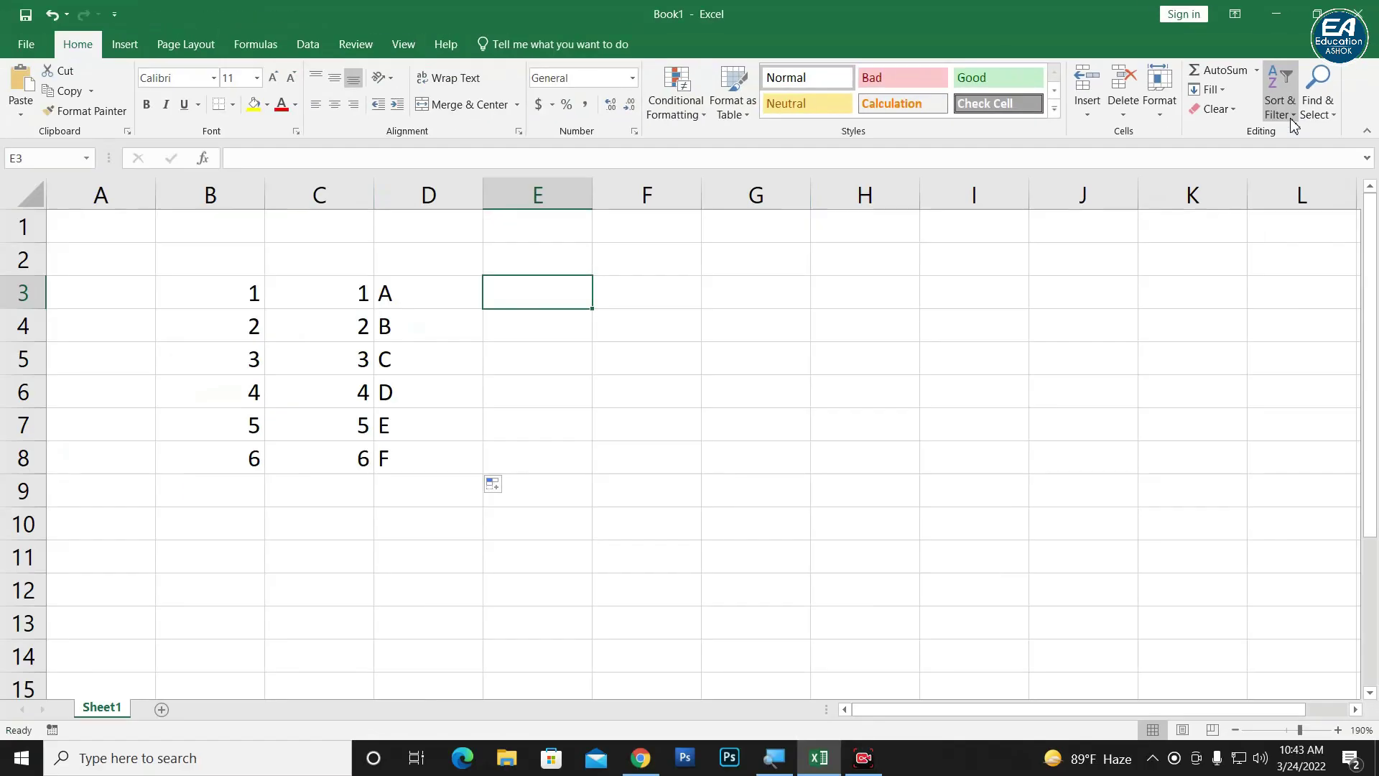
Open Custom Sort, move its window aside, and choose Custom List from the Order options
left_click(1290, 118)
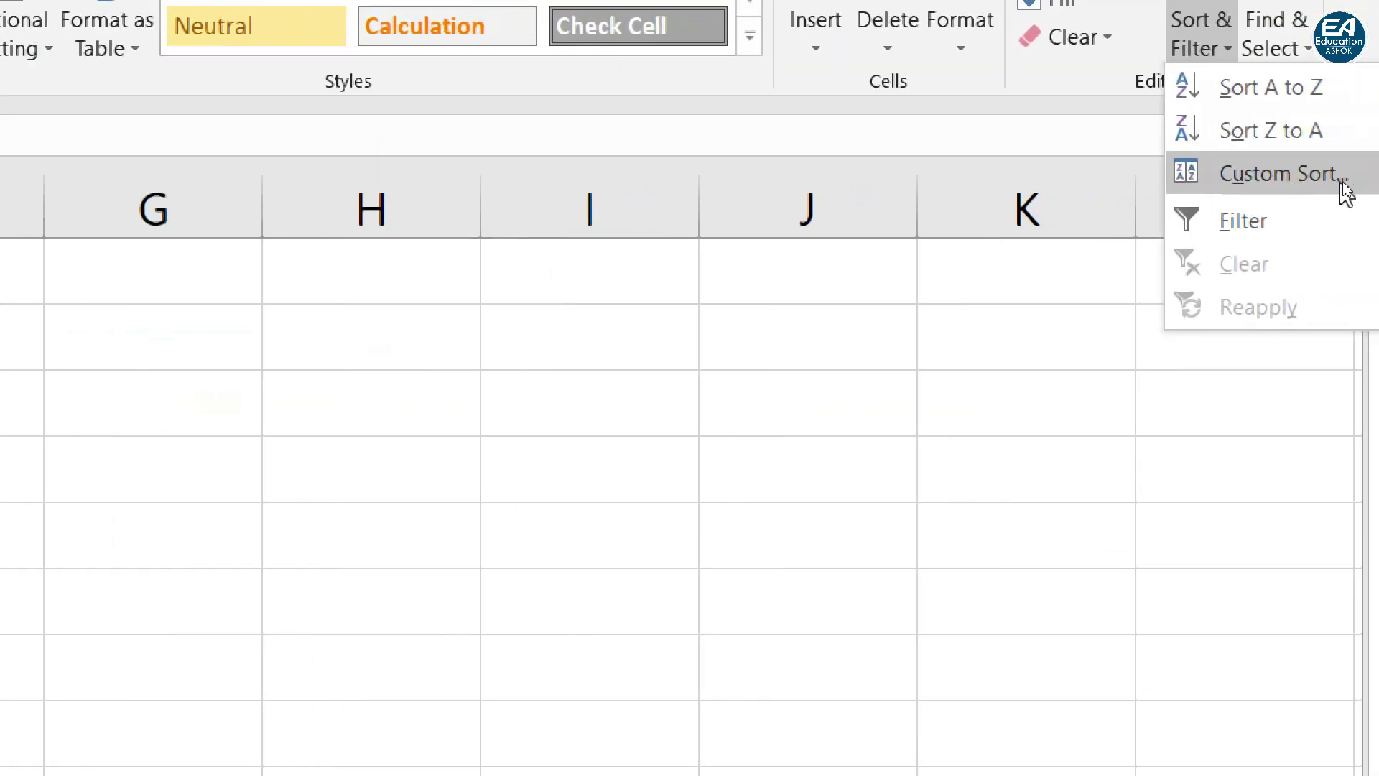
left_click(1301, 190)
mouse_move(535, 310)
left_mouse_down()
mouse_move(745, 247)
mouse_move(612, 272)
left_mouse_up()
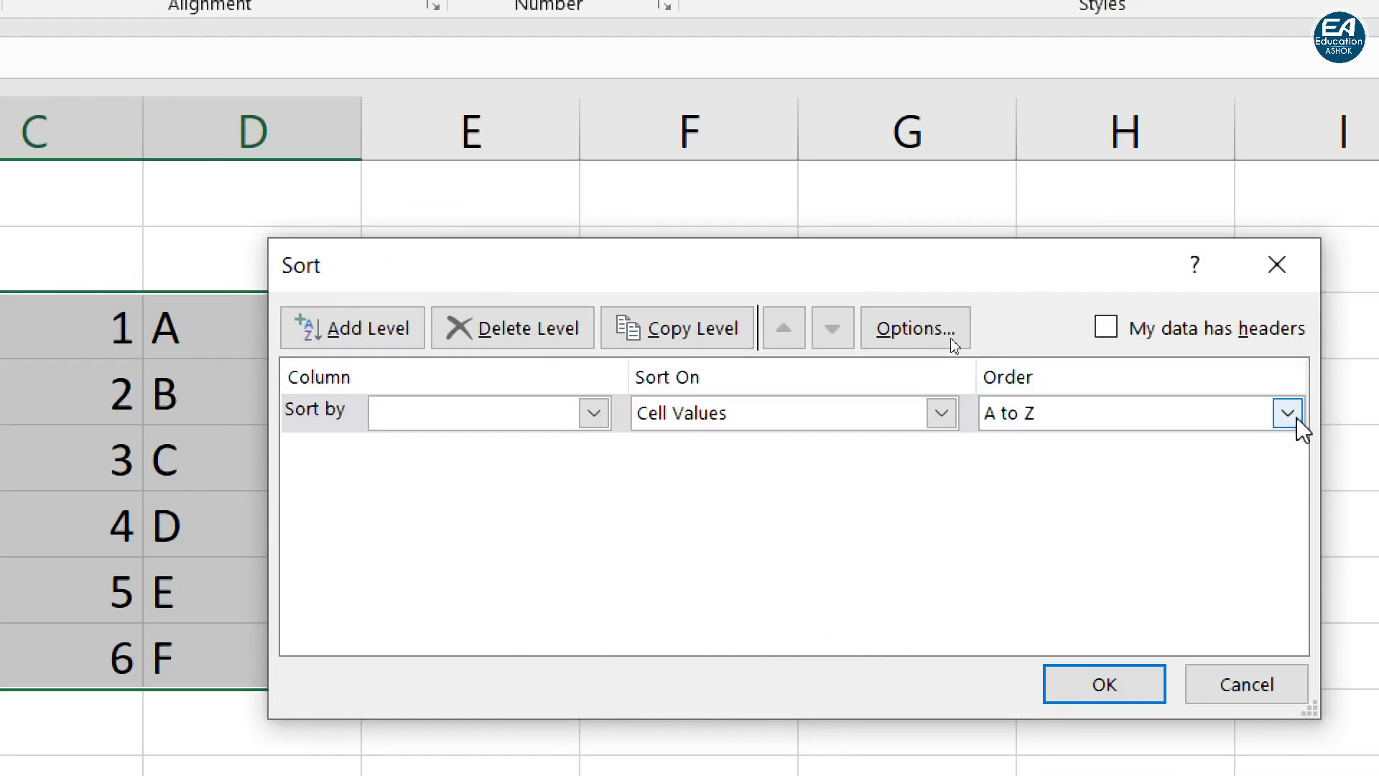
left_click(1289, 413)
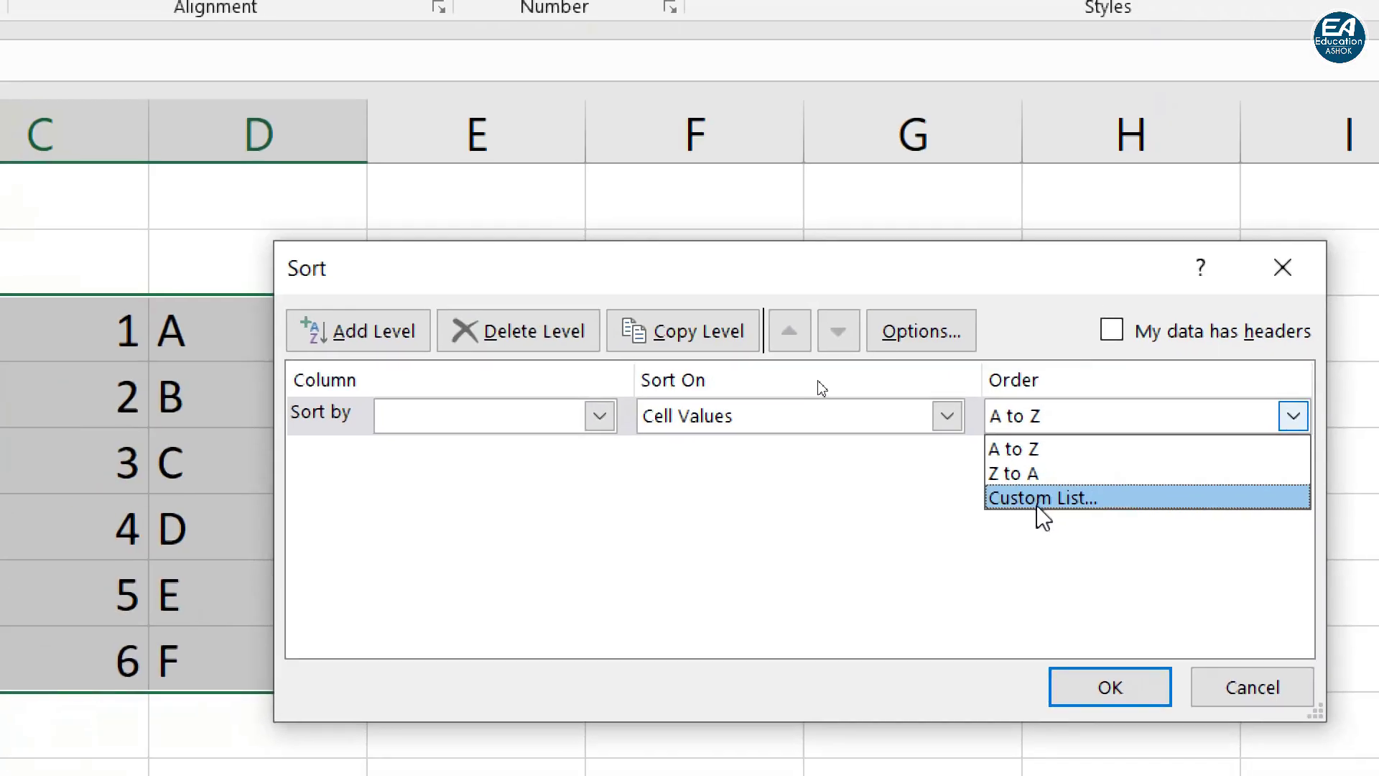
left_click(995, 496)
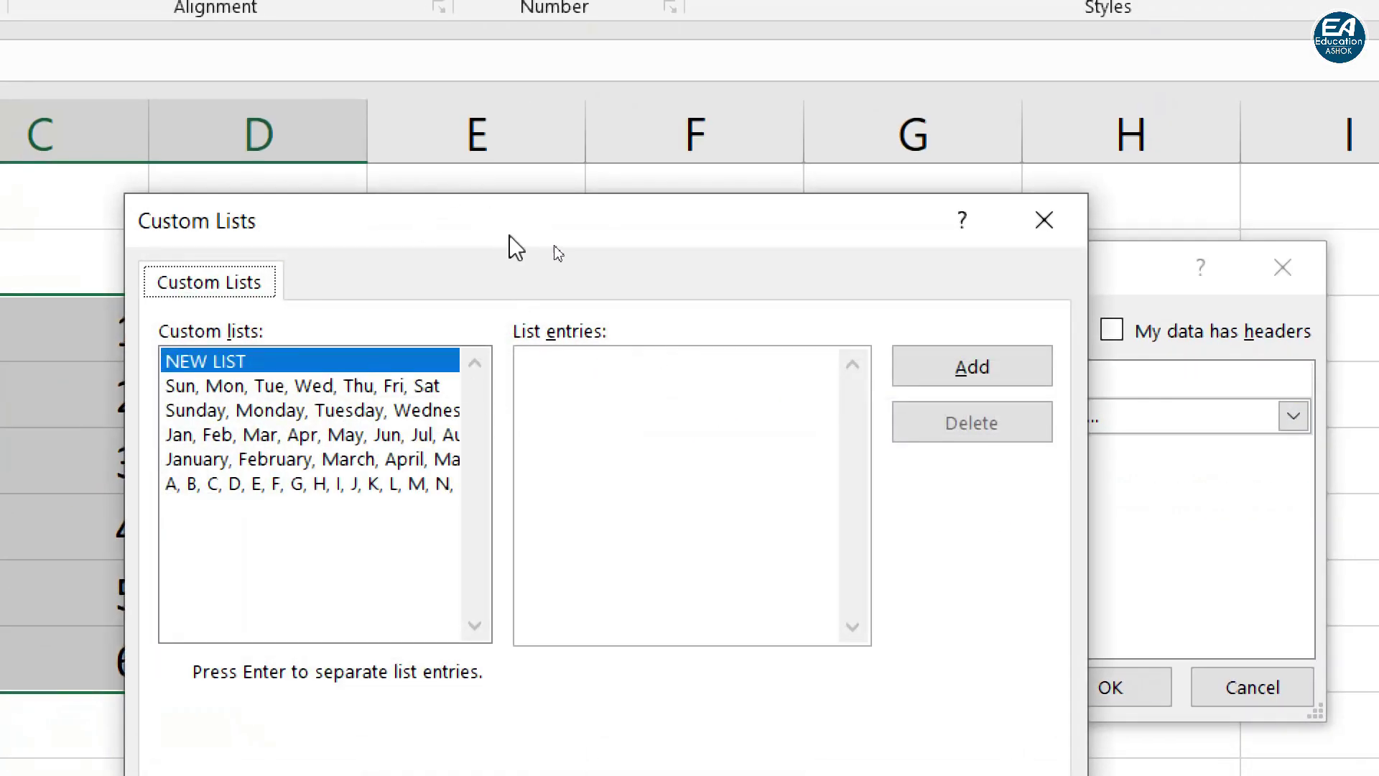
Select the A, B, C… custom list and delete it, confirming the deletion
left_click_drag(511, 240, 646, 47)
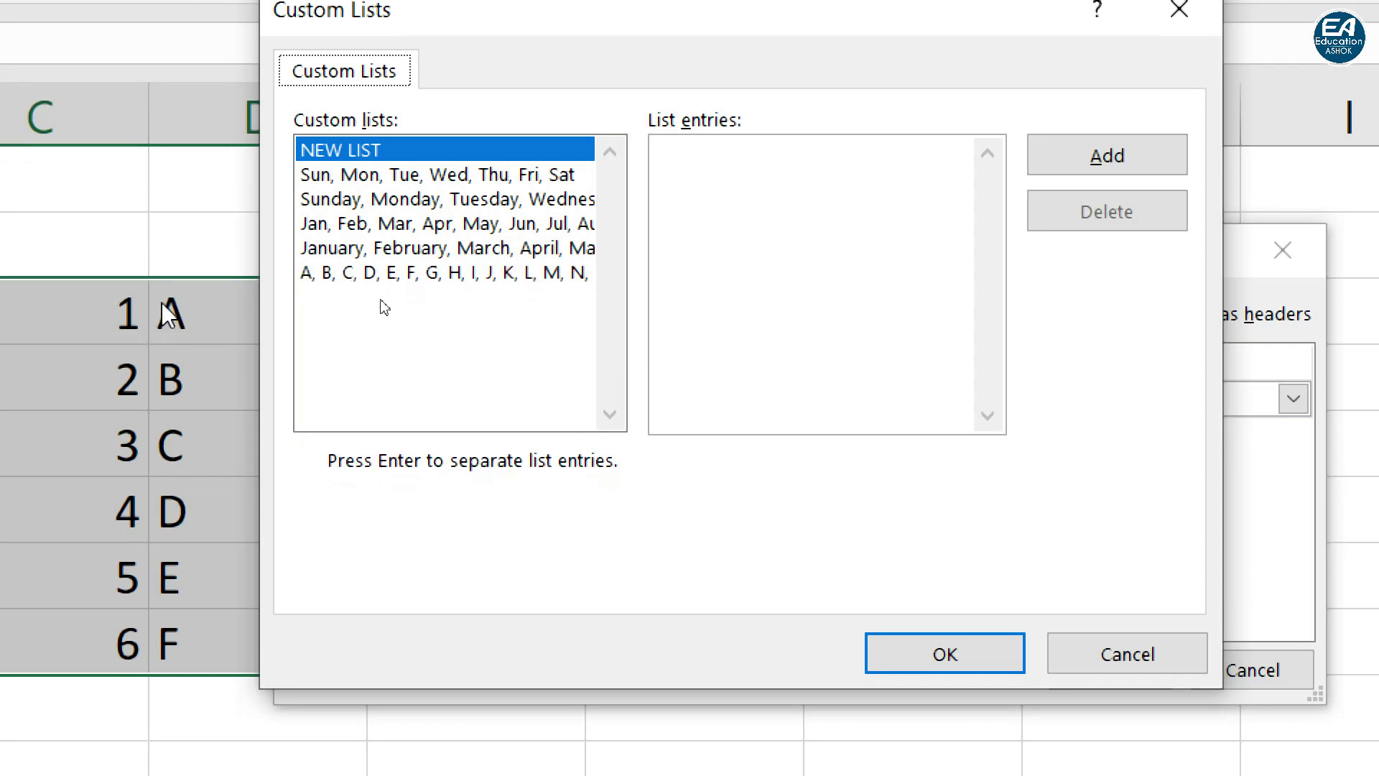
left_click(445, 274)
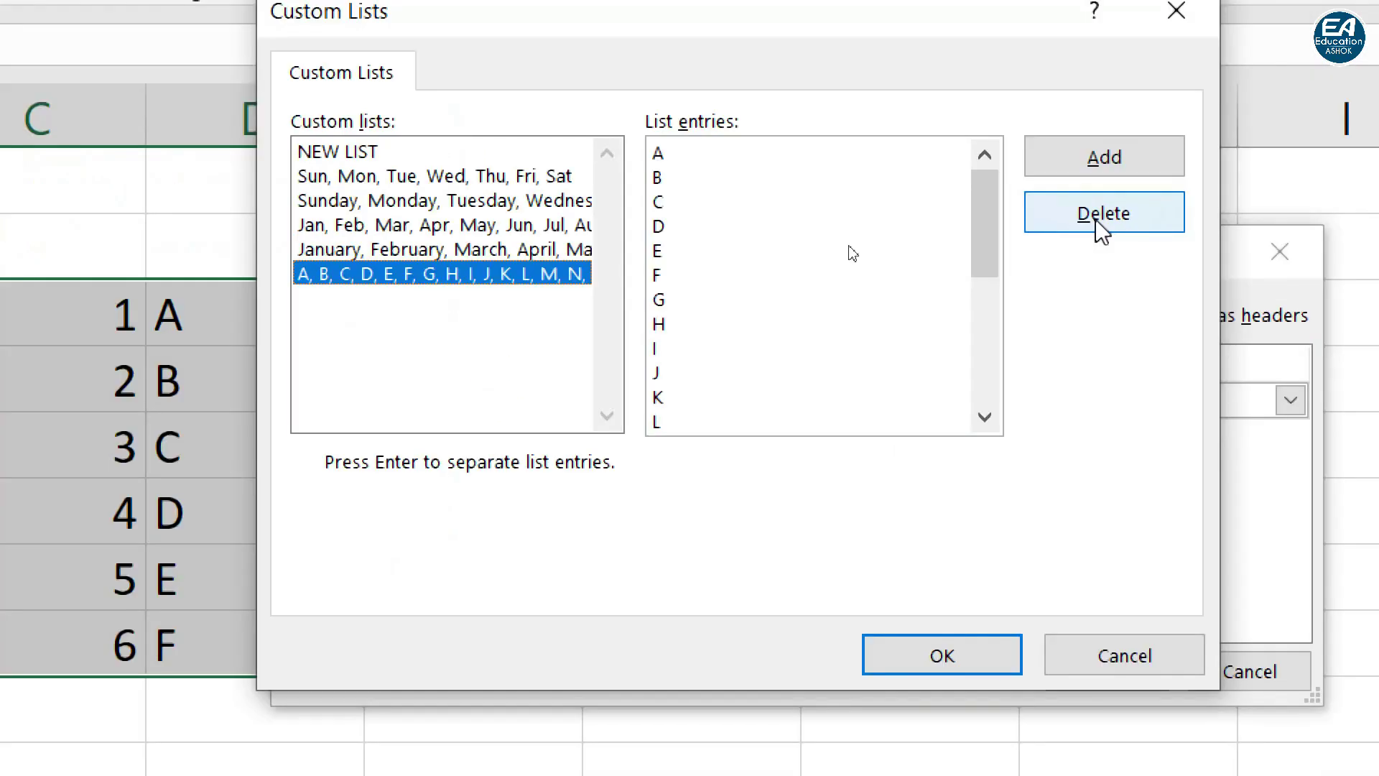
left_click(1097, 220)
left_click(712, 583)
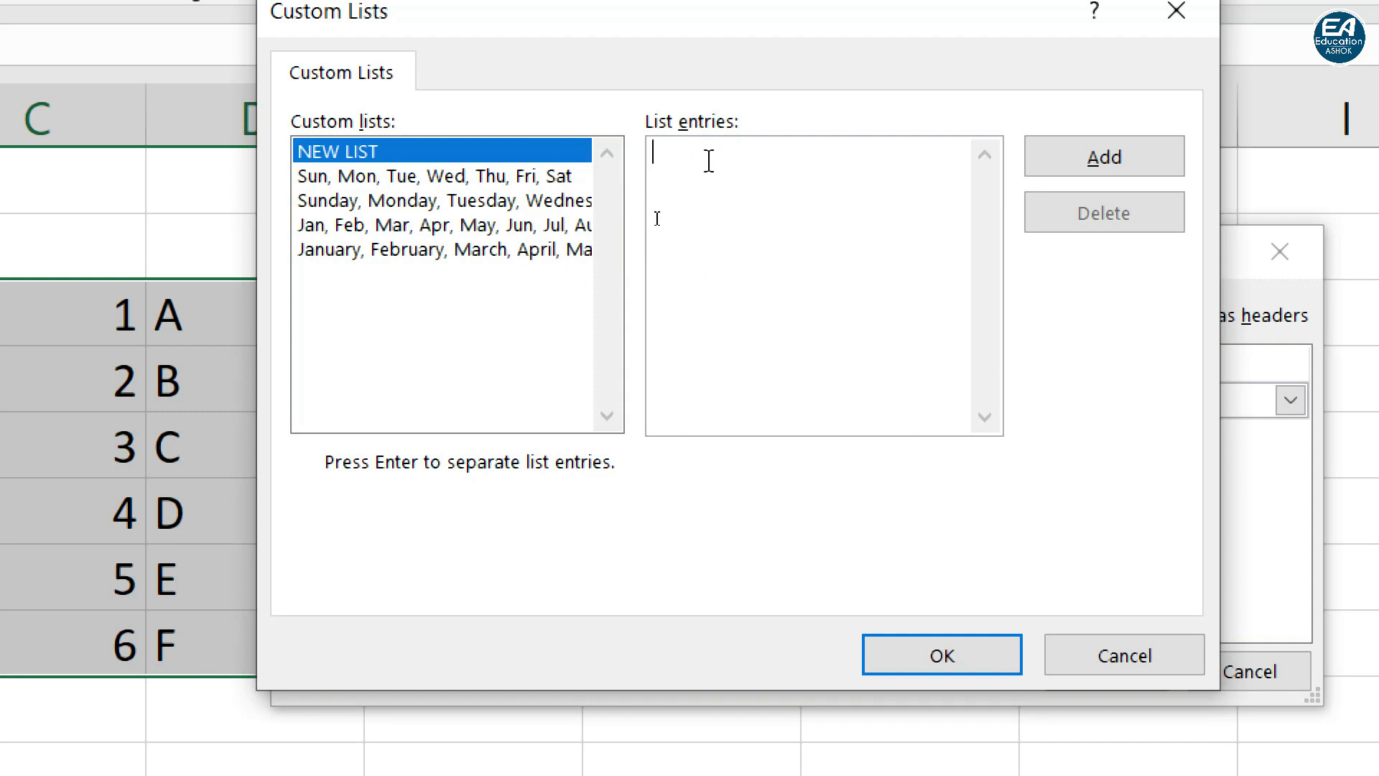
Enter the letters A through Z as list entries and save the new custom list
type("A")
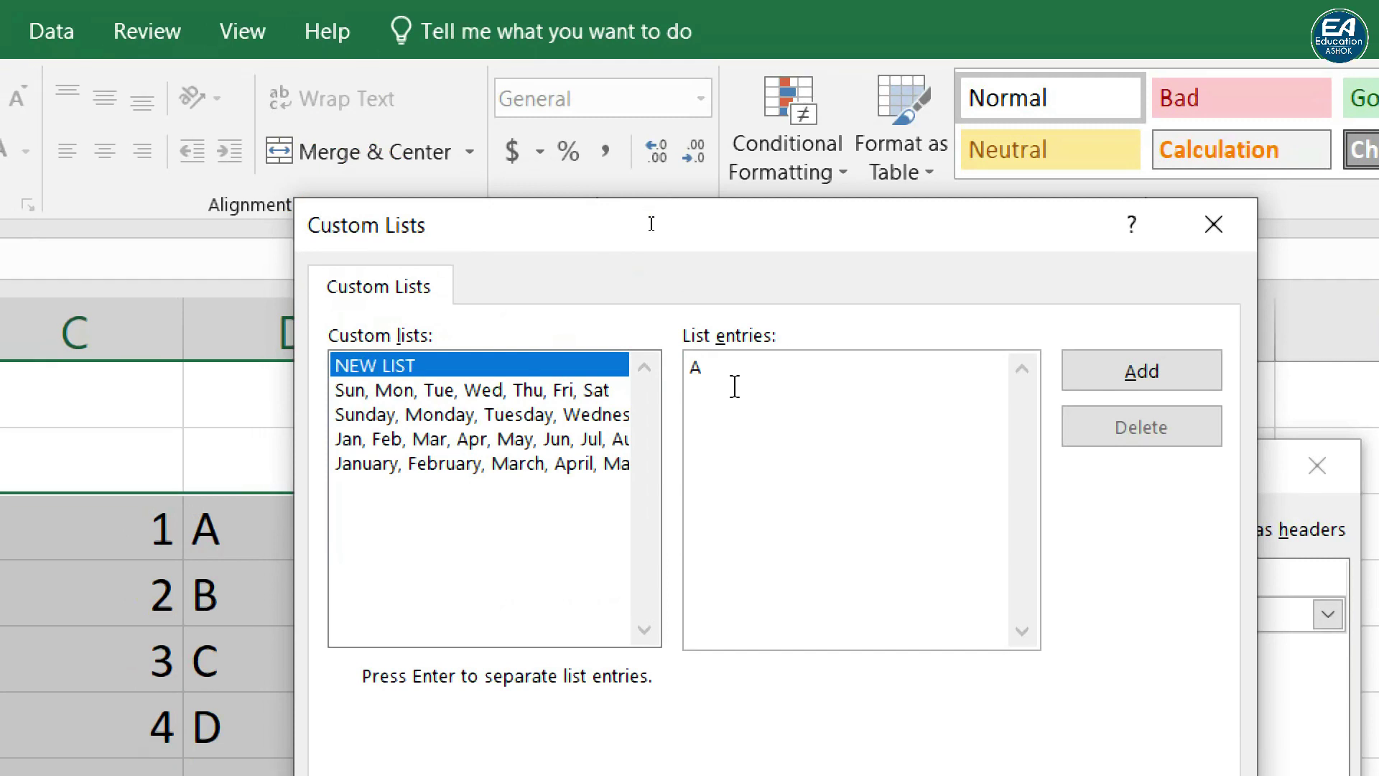
key("Return")
type("B")
key("Return")
type("C")
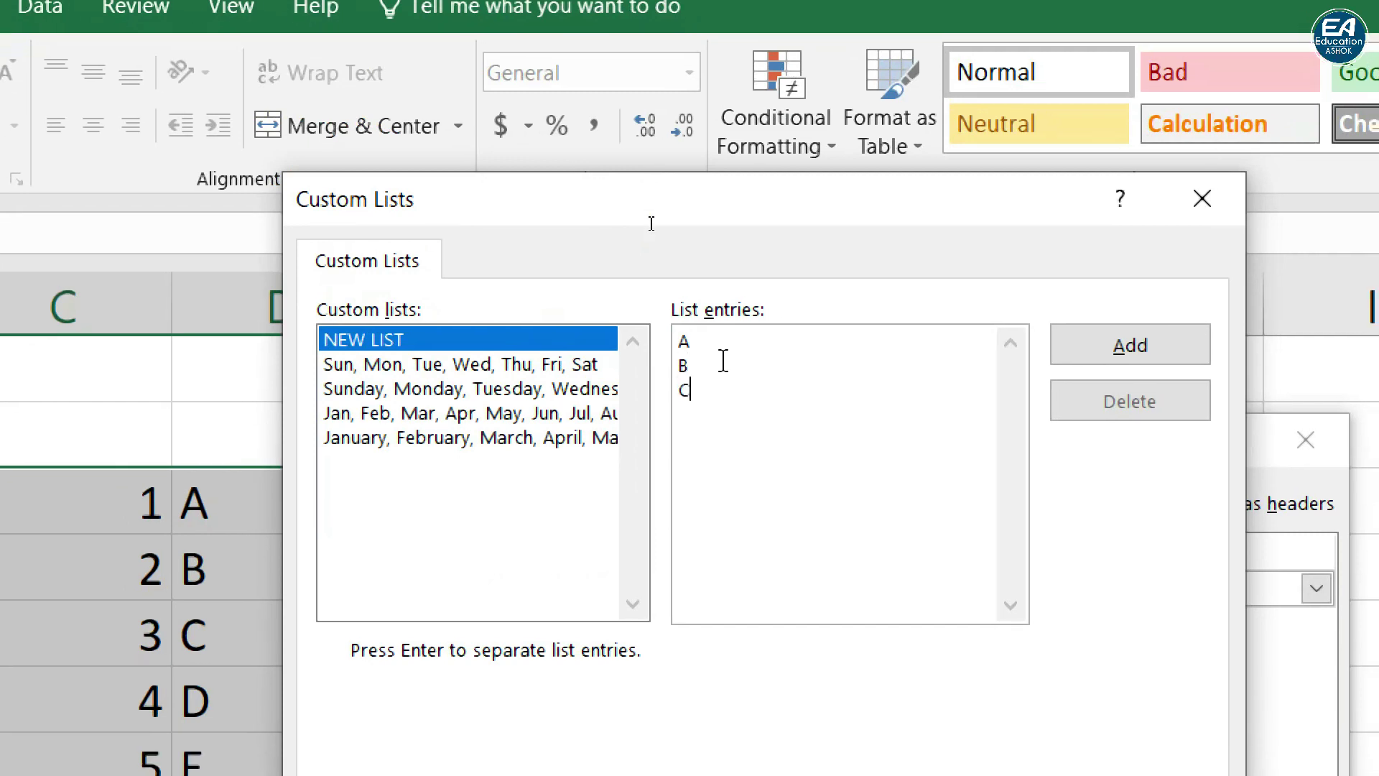
key("Return")
type("D")
key("Return")
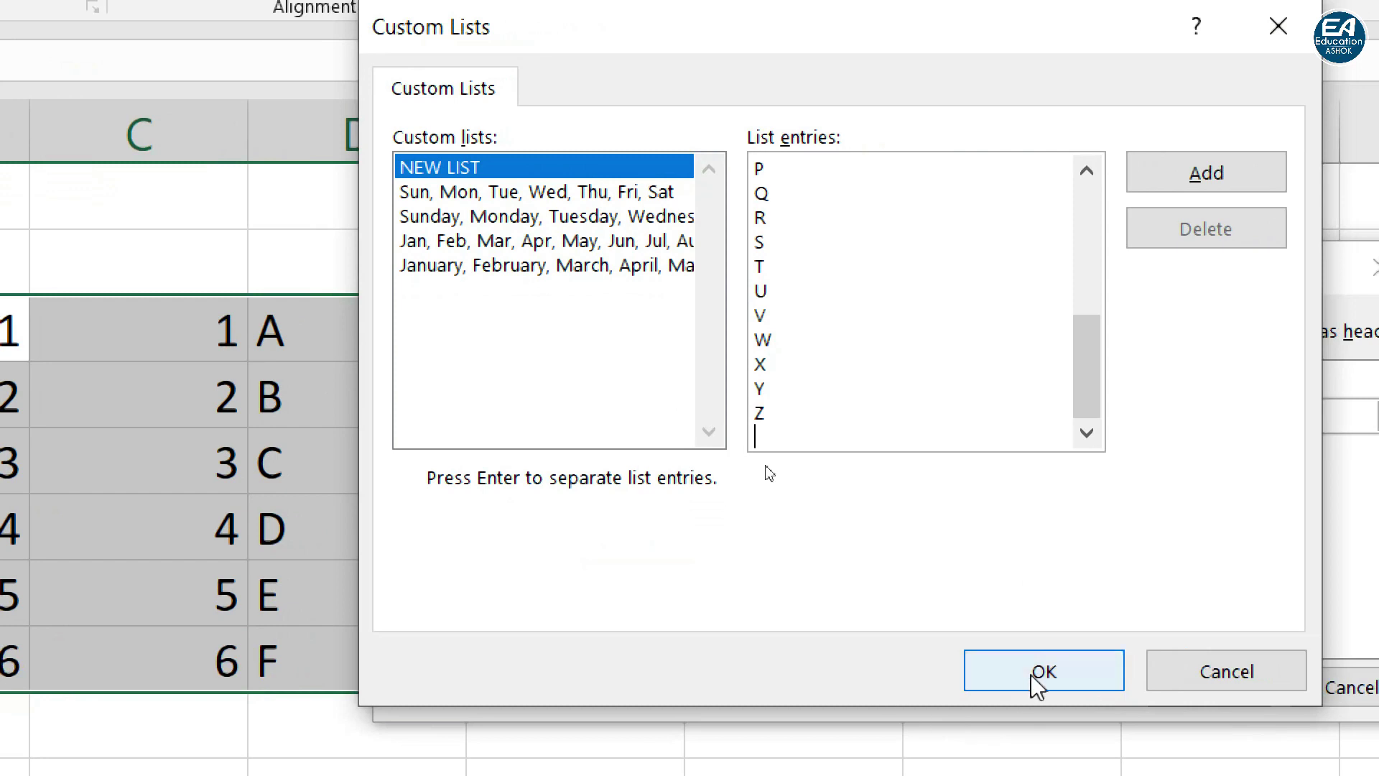
left_click(1034, 670)
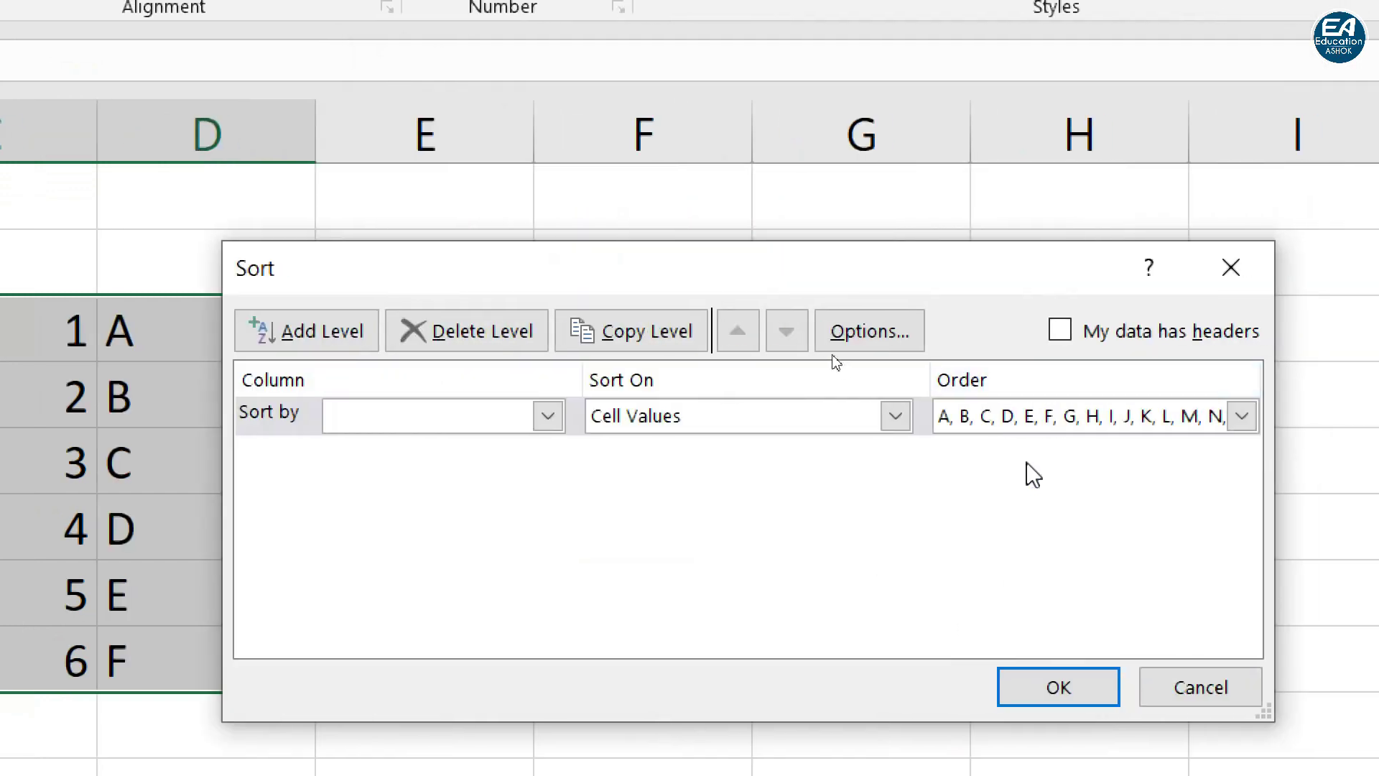
Close the Sort dialog without sorting, dismissing the missing sort column warning
left_click(1085, 702)
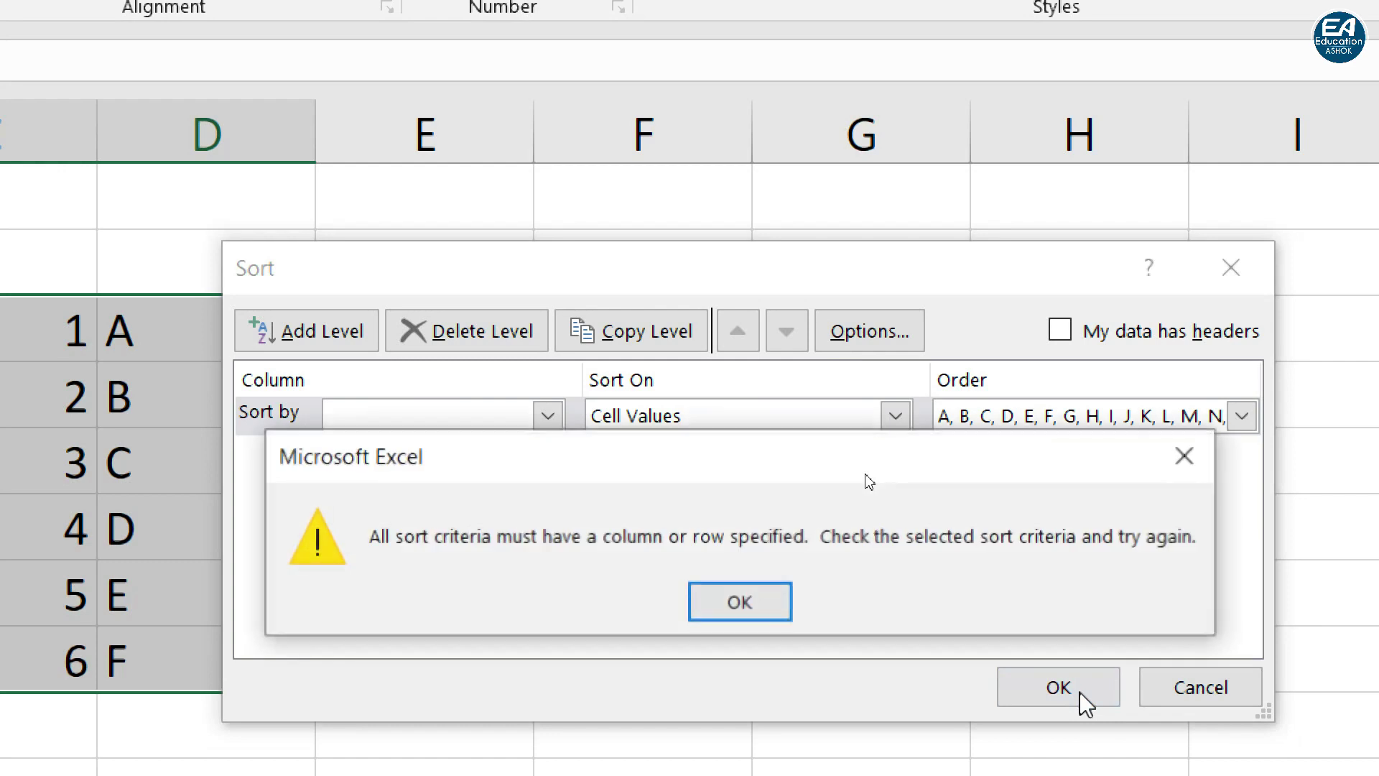
left_click(745, 614)
left_click(1200, 669)
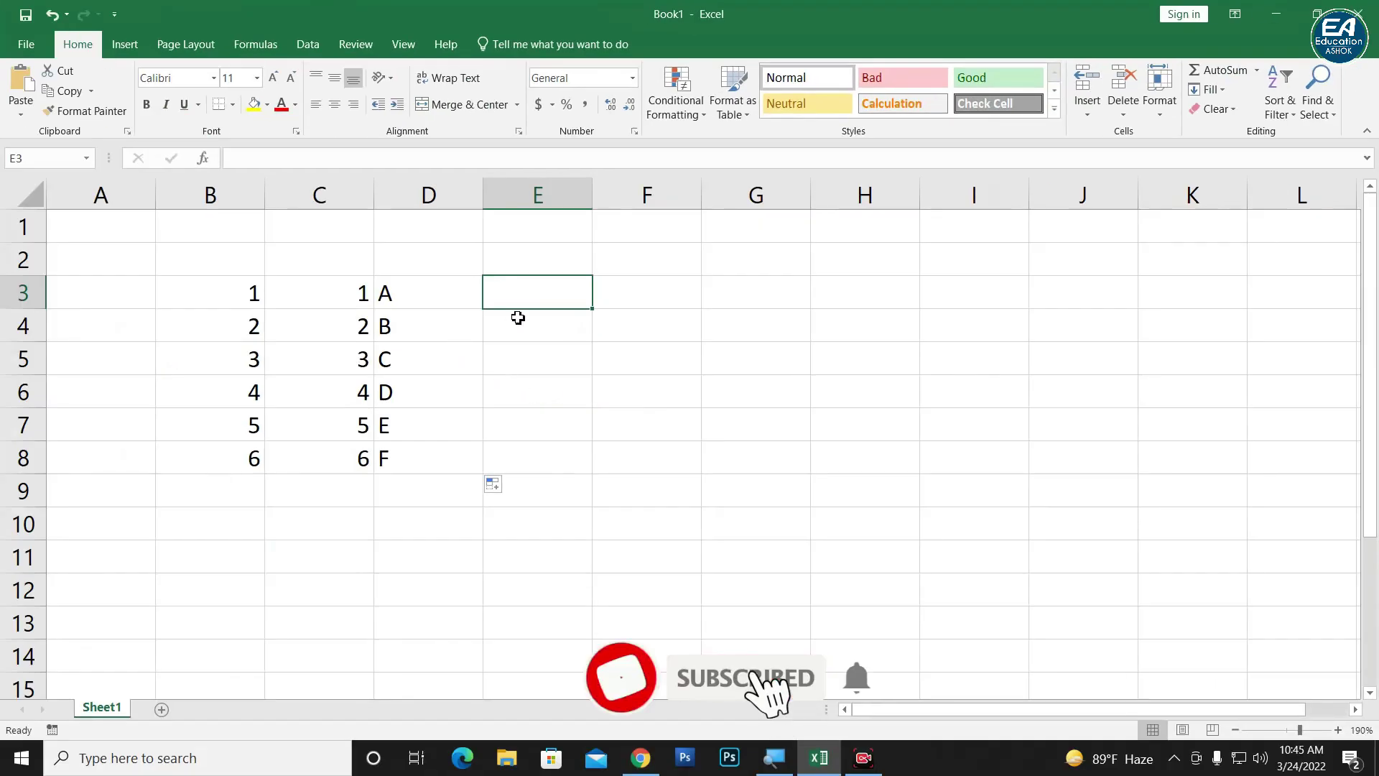
Enter A in E3 and fill it down to E8 as A through F
type("A")
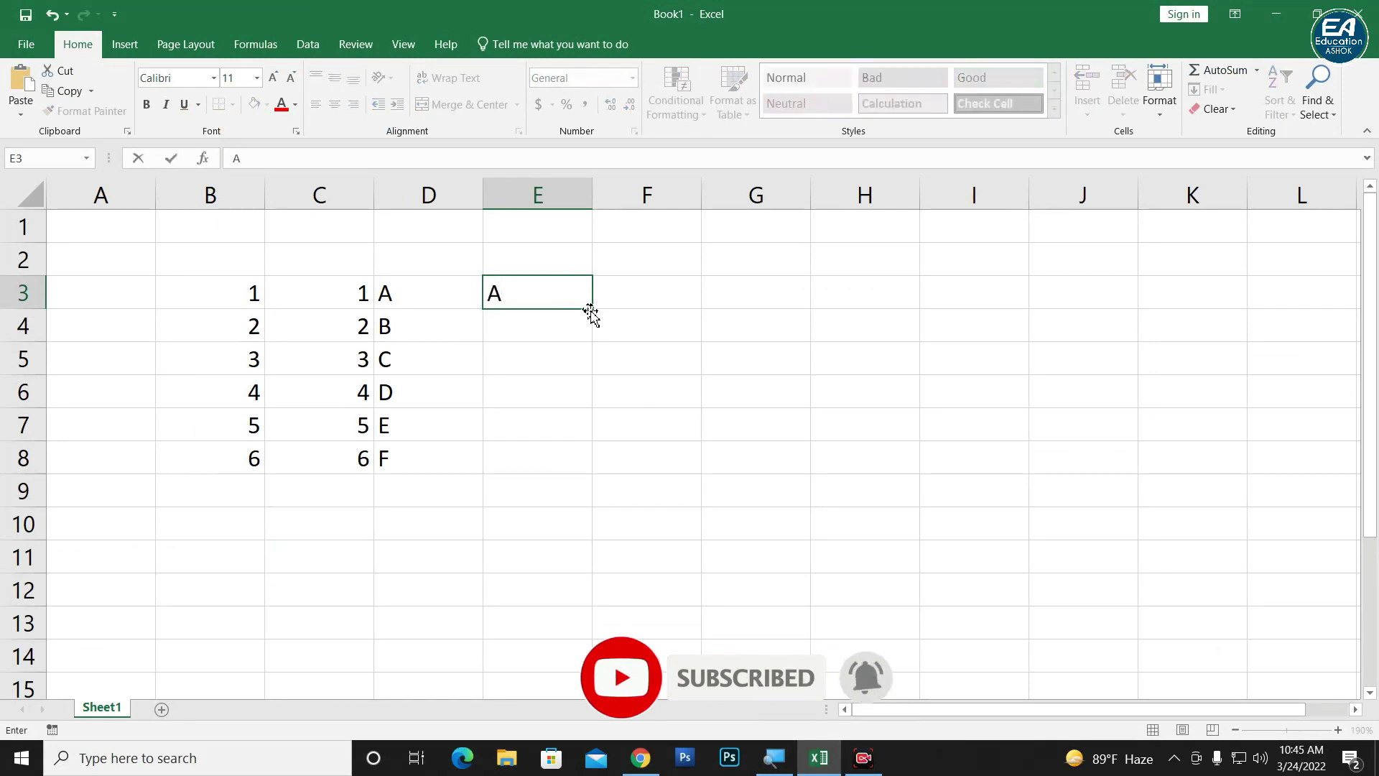
left_click_drag(590, 309, 586, 468)
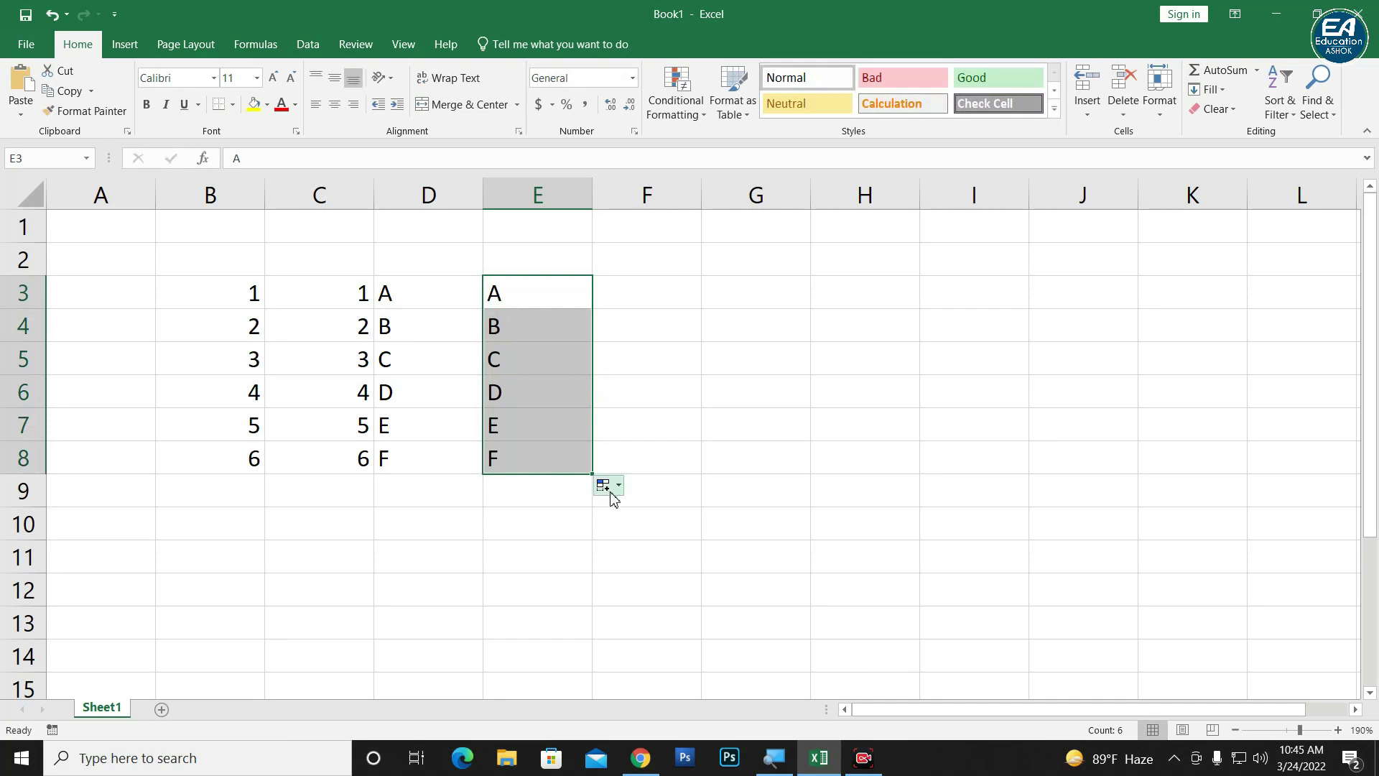
left_click(605, 484)
left_click(598, 415)
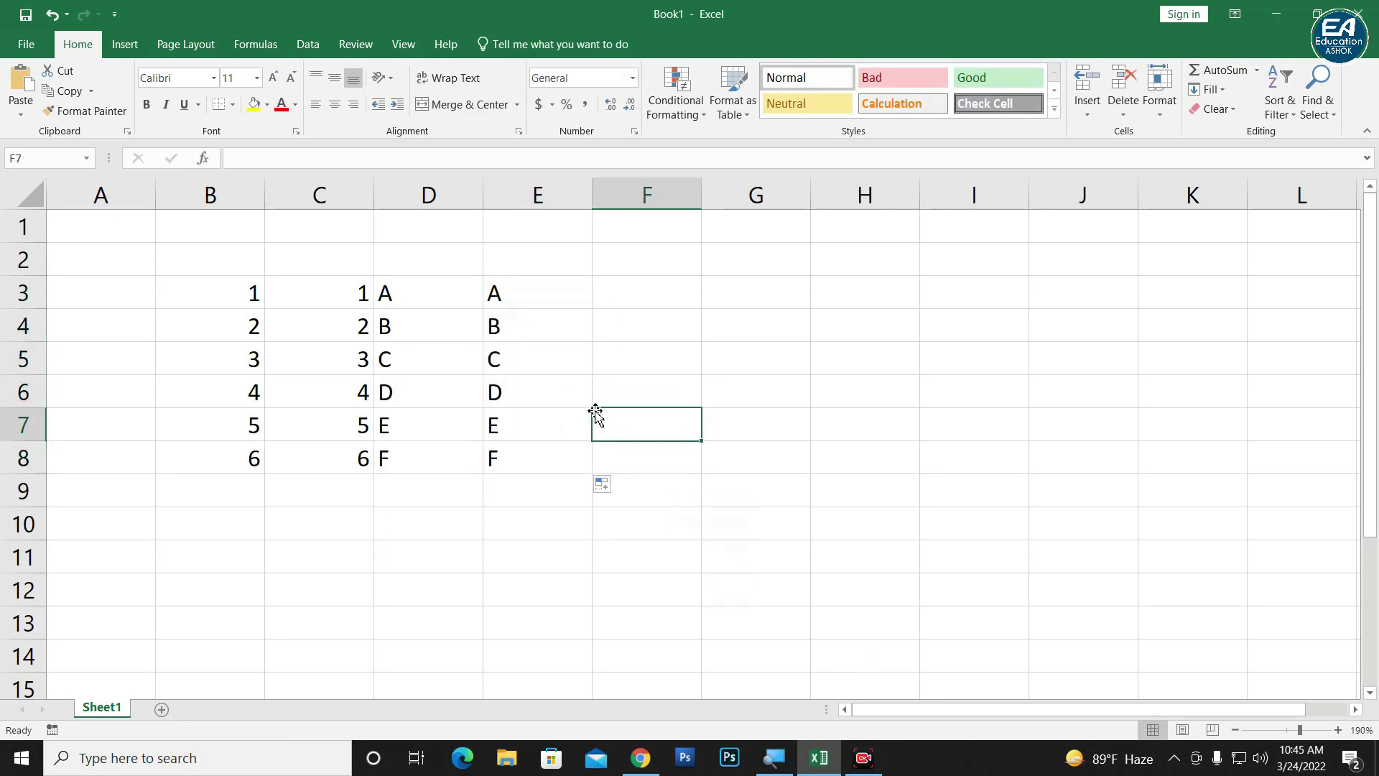
Enter A in F3 and fill it down to F10 as A through H
left_click(630, 307)
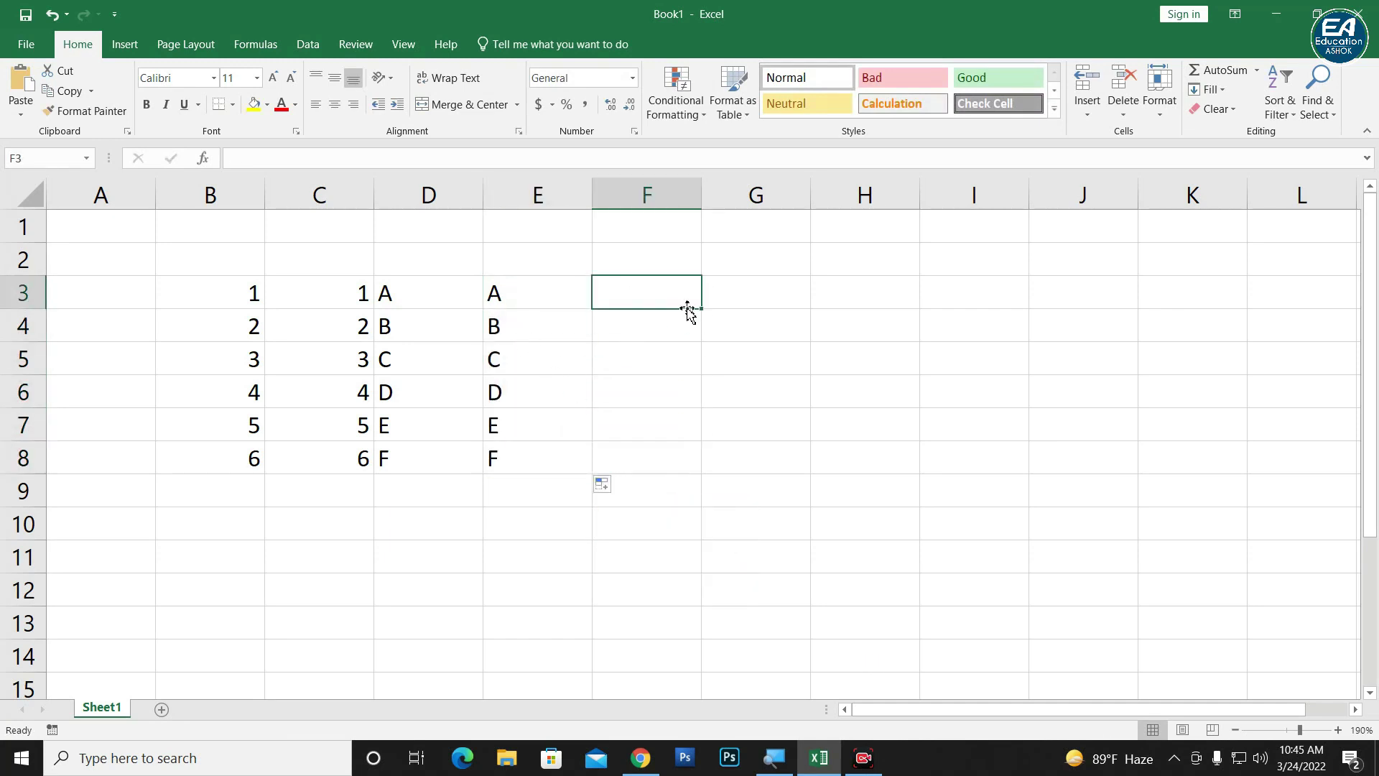
type("A")
left_click_drag(702, 310, 705, 539)
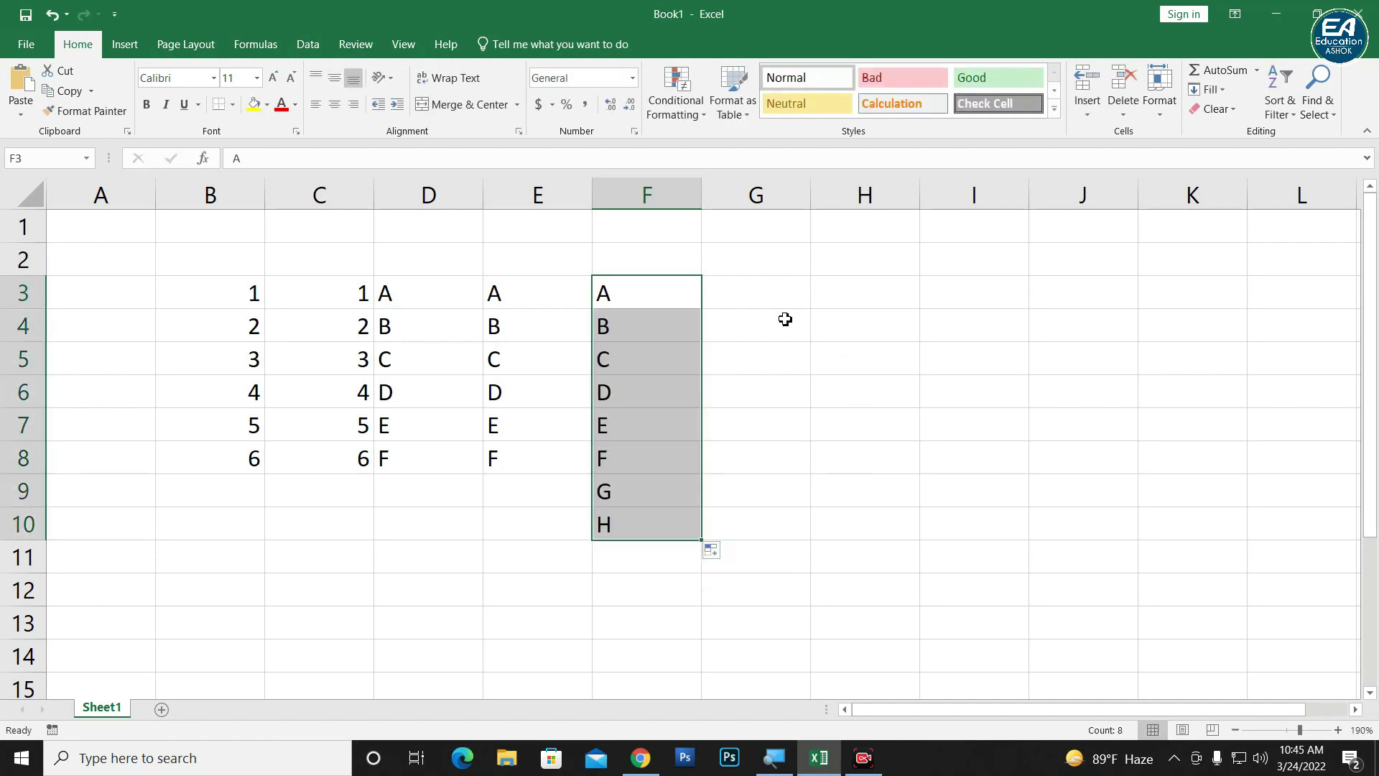
left_click(769, 302)
double_click(767, 313)
Fill G3:G9 with the months jan through jul, then cancel a first Custom Sort attempt
type("j")
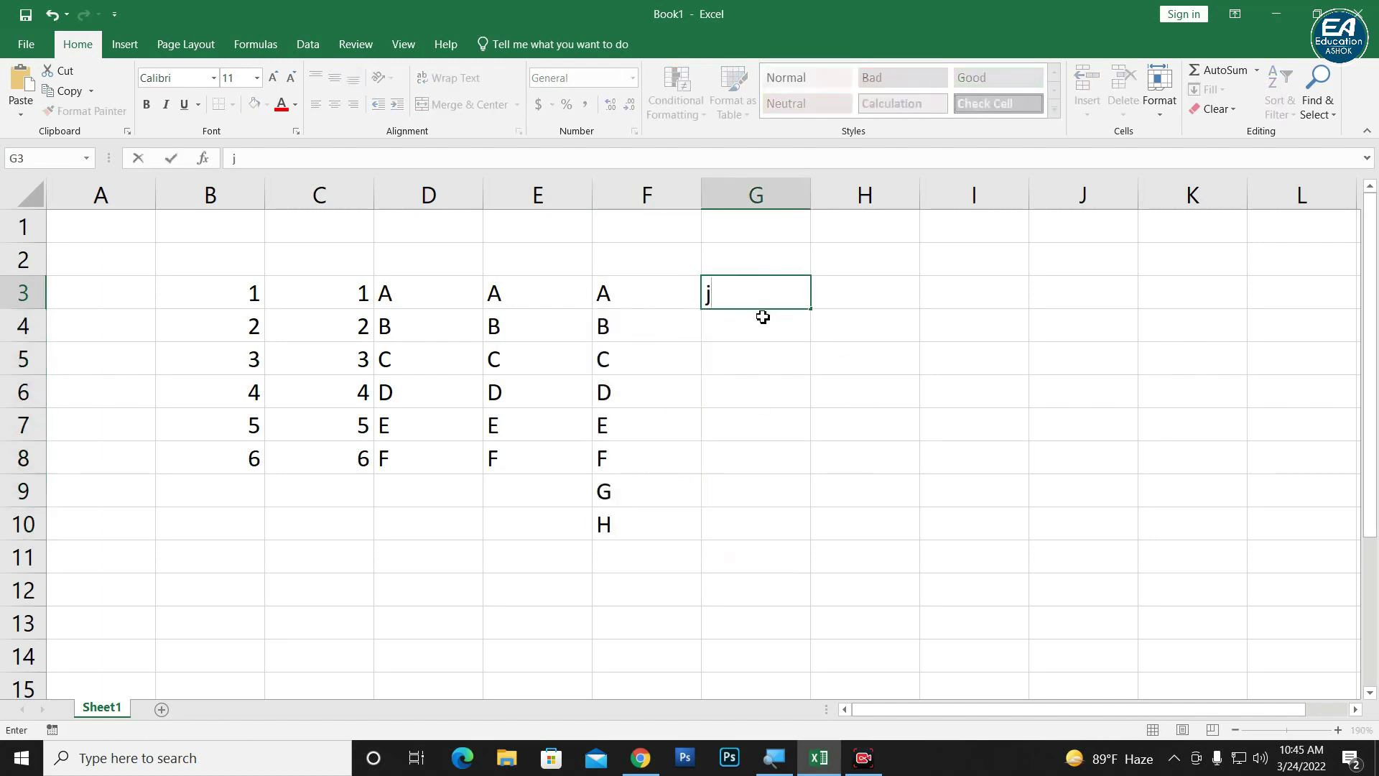
type("an")
left_click_drag(812, 310, 804, 504)
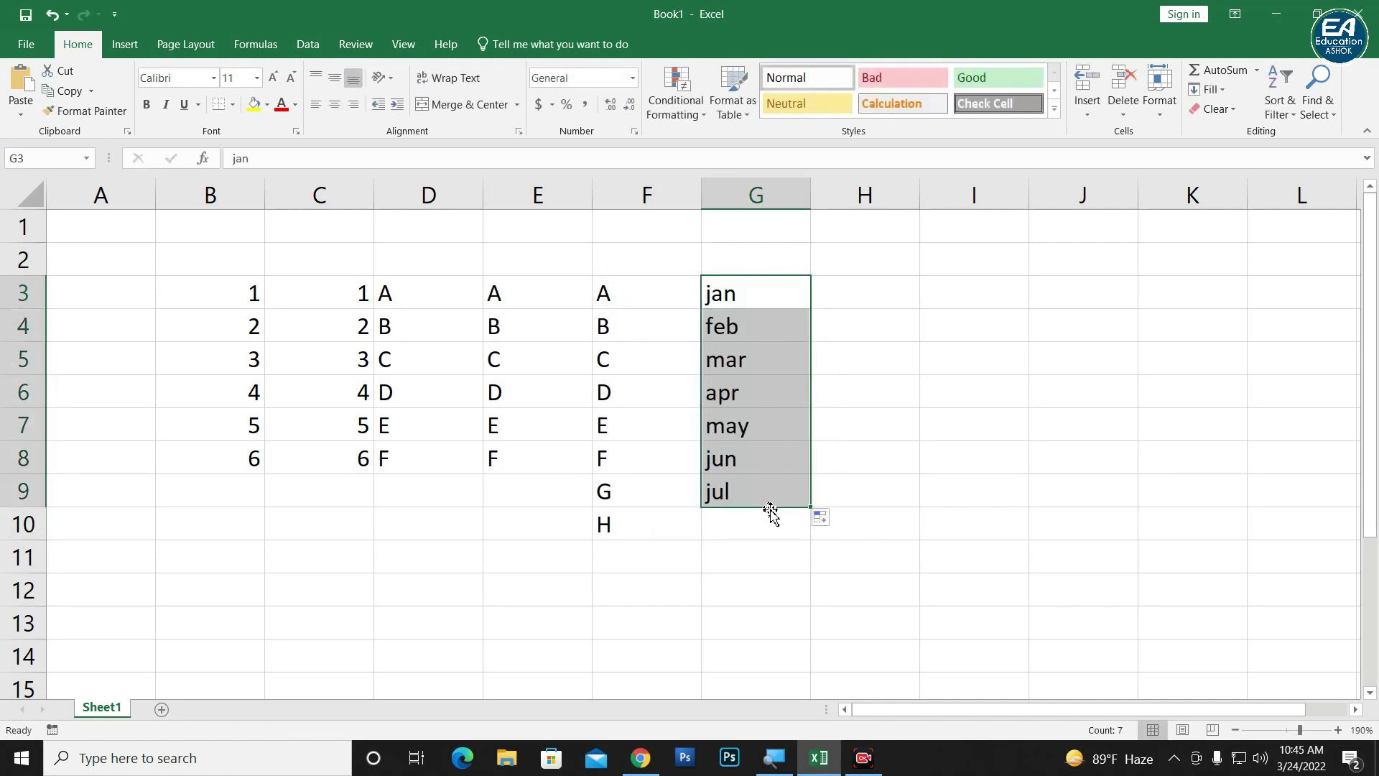
left_click(1280, 115)
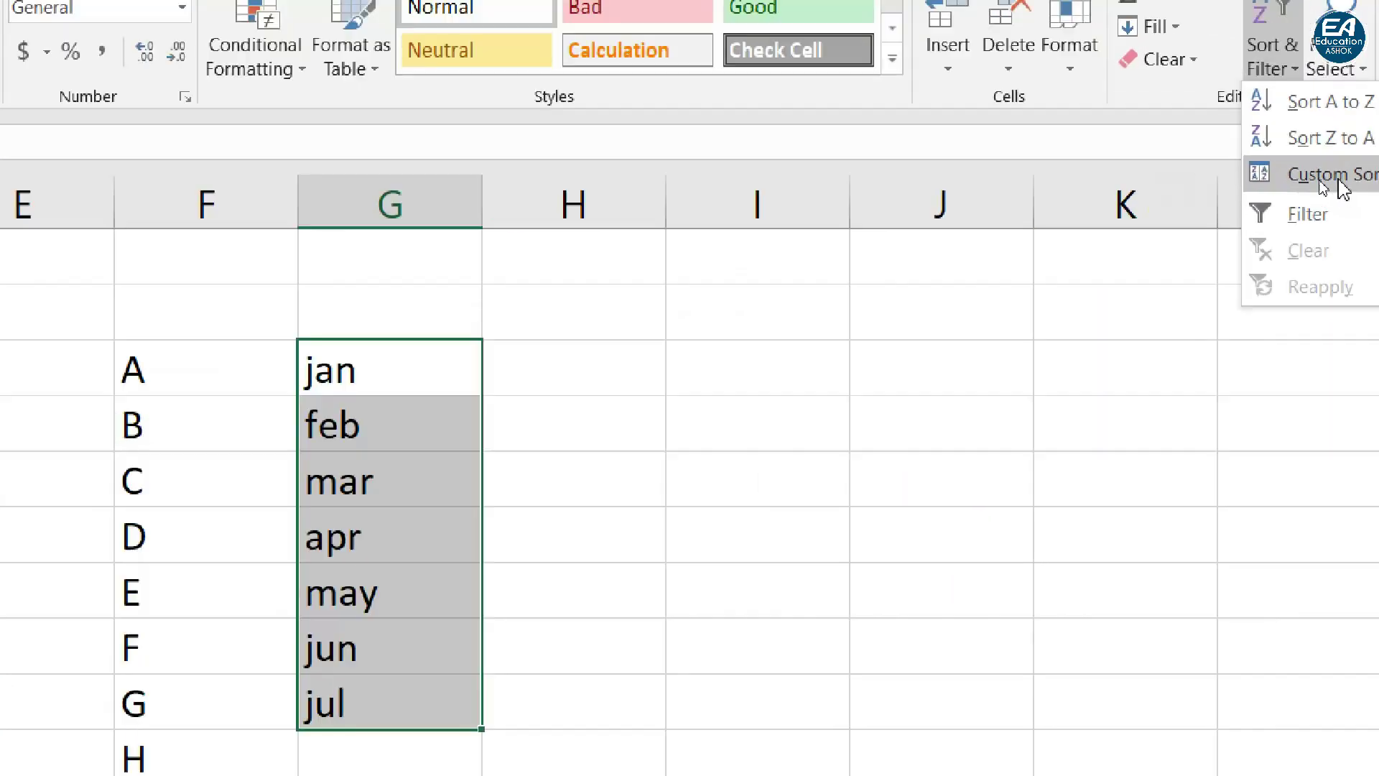
left_click(1302, 180)
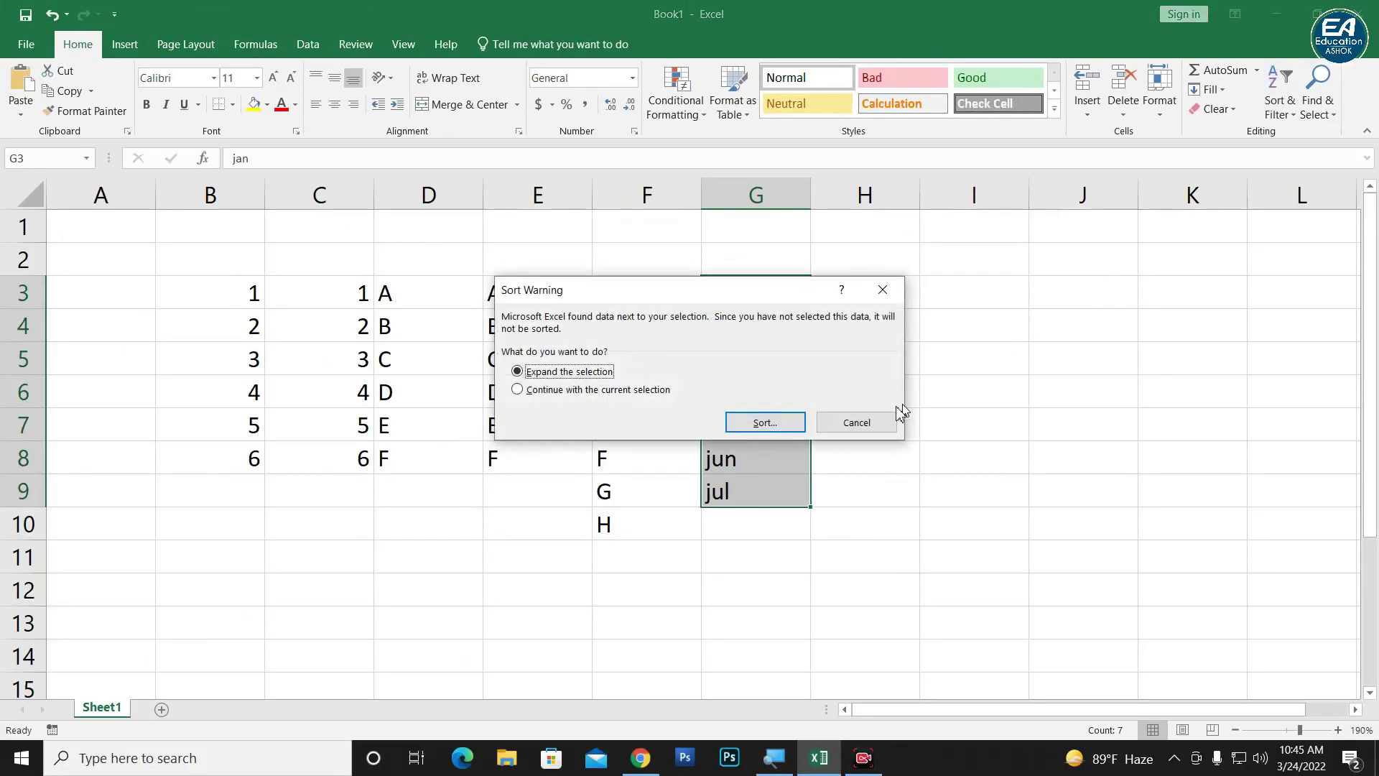
left_click(856, 422)
Select cell E4 inside the data and open Custom Sort for the B3:G10 range
left_click(962, 423)
left_click(1281, 97)
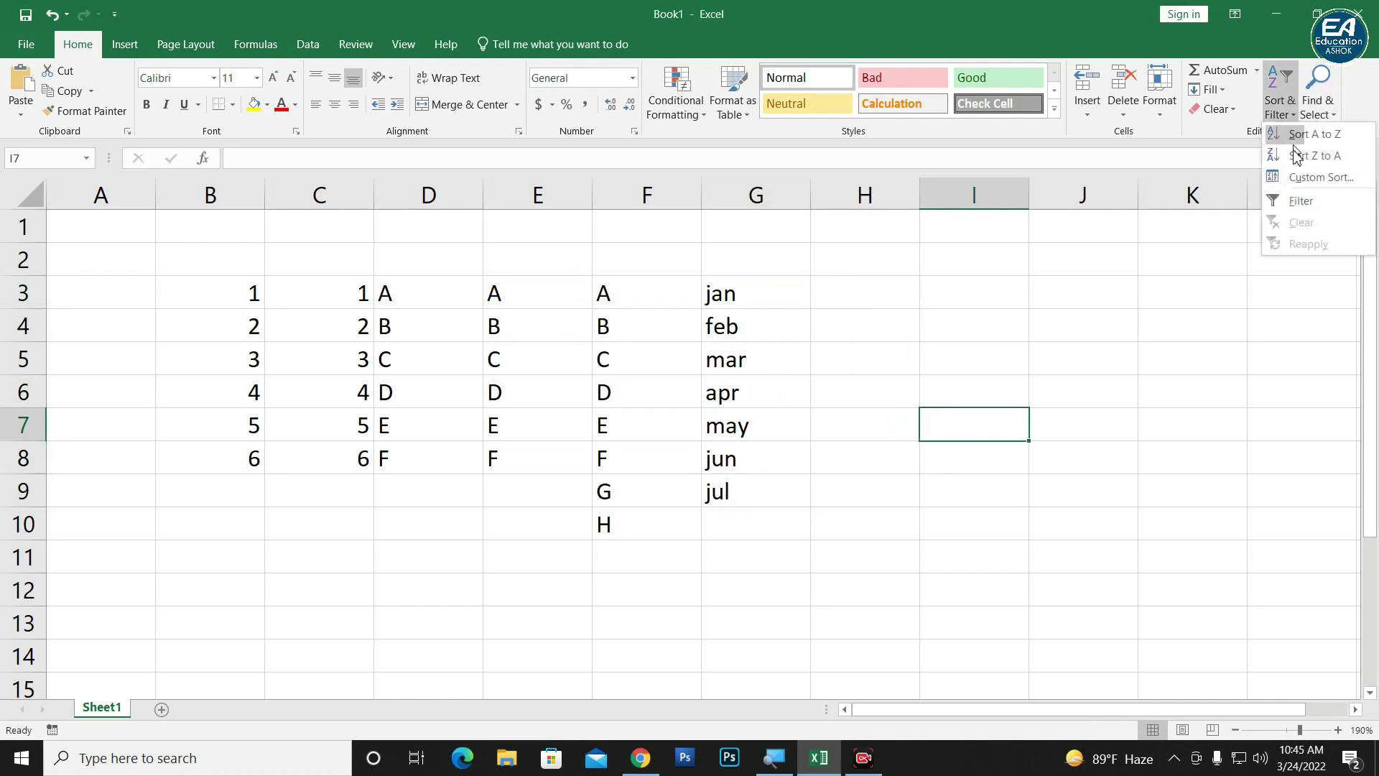
left_click(1299, 179)
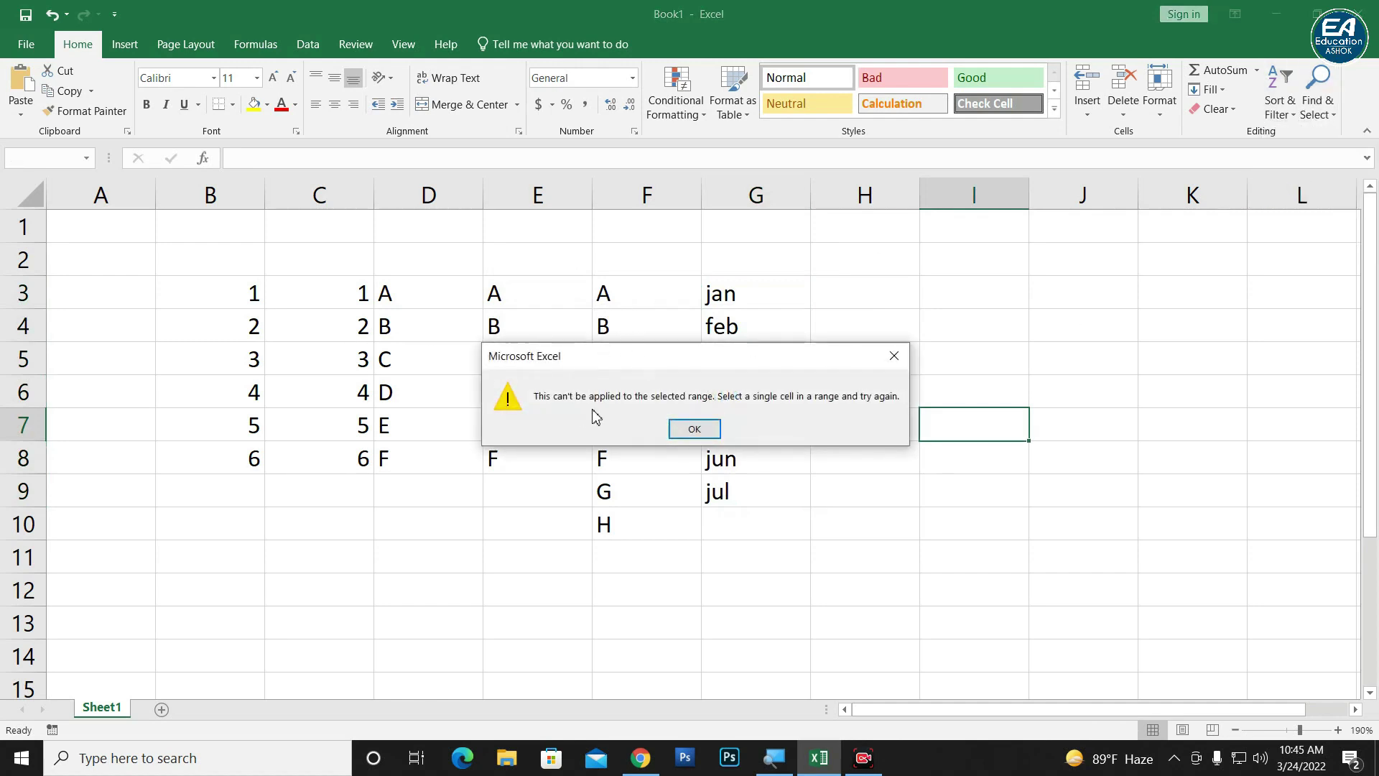
left_click(693, 428)
left_click(502, 327)
left_click(1281, 97)
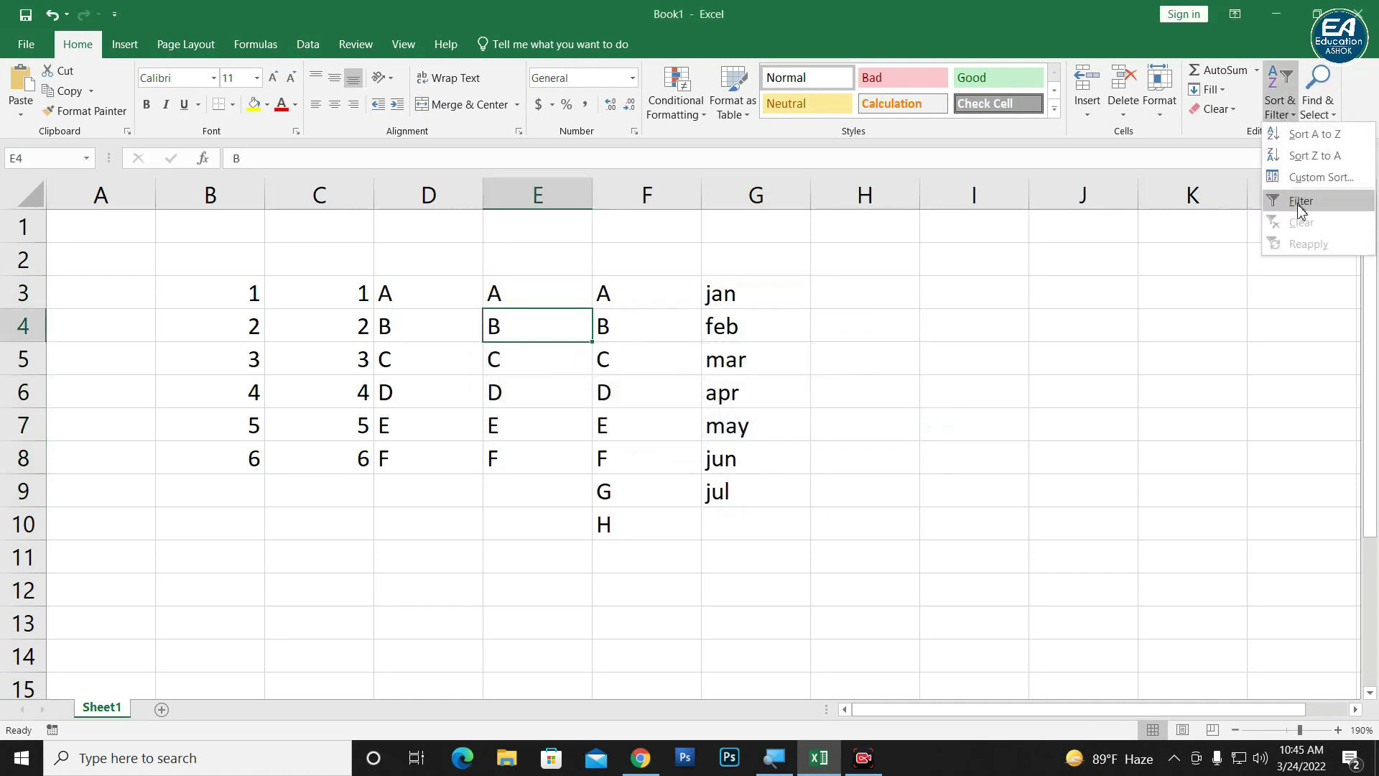
left_click(1303, 179)
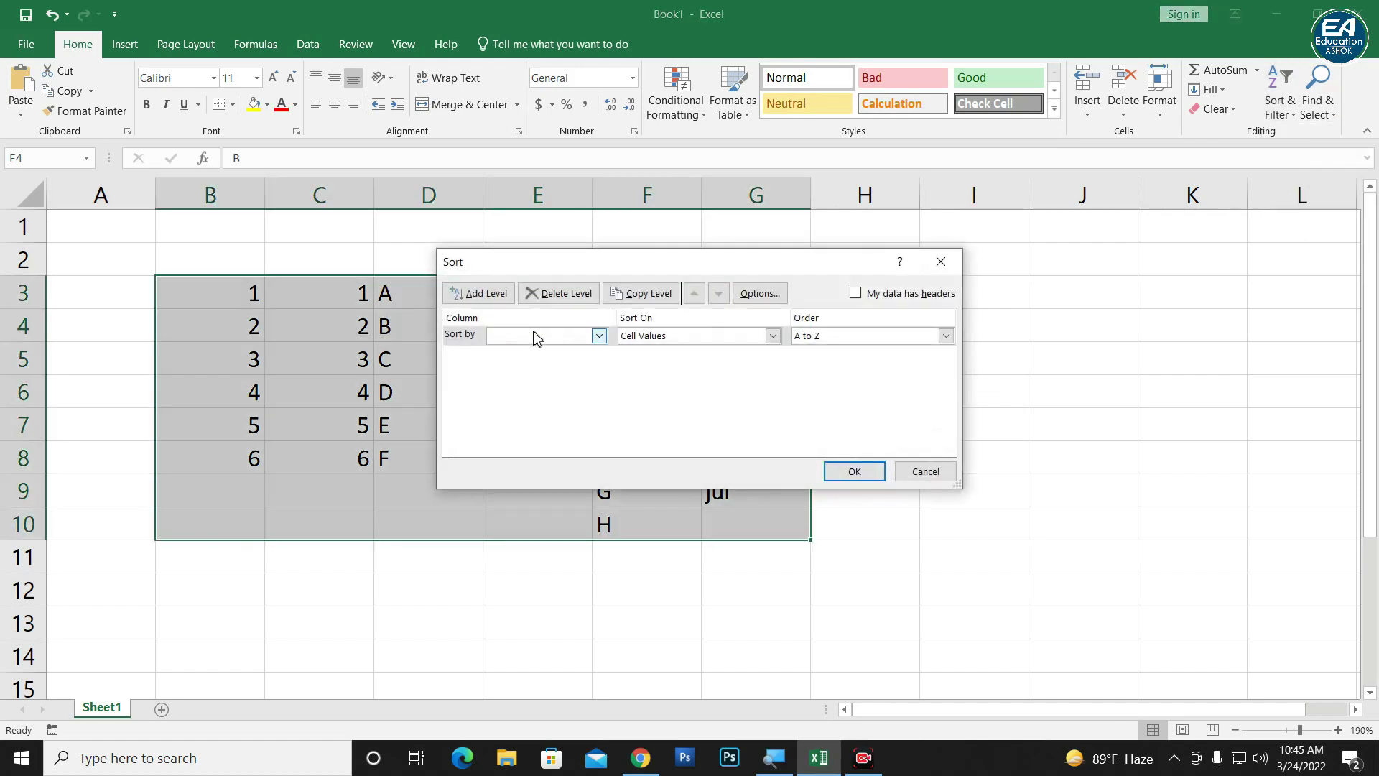
Review the custom lists, cancel both Custom Lists and Sort, then select F3:F10
left_click(945, 336)
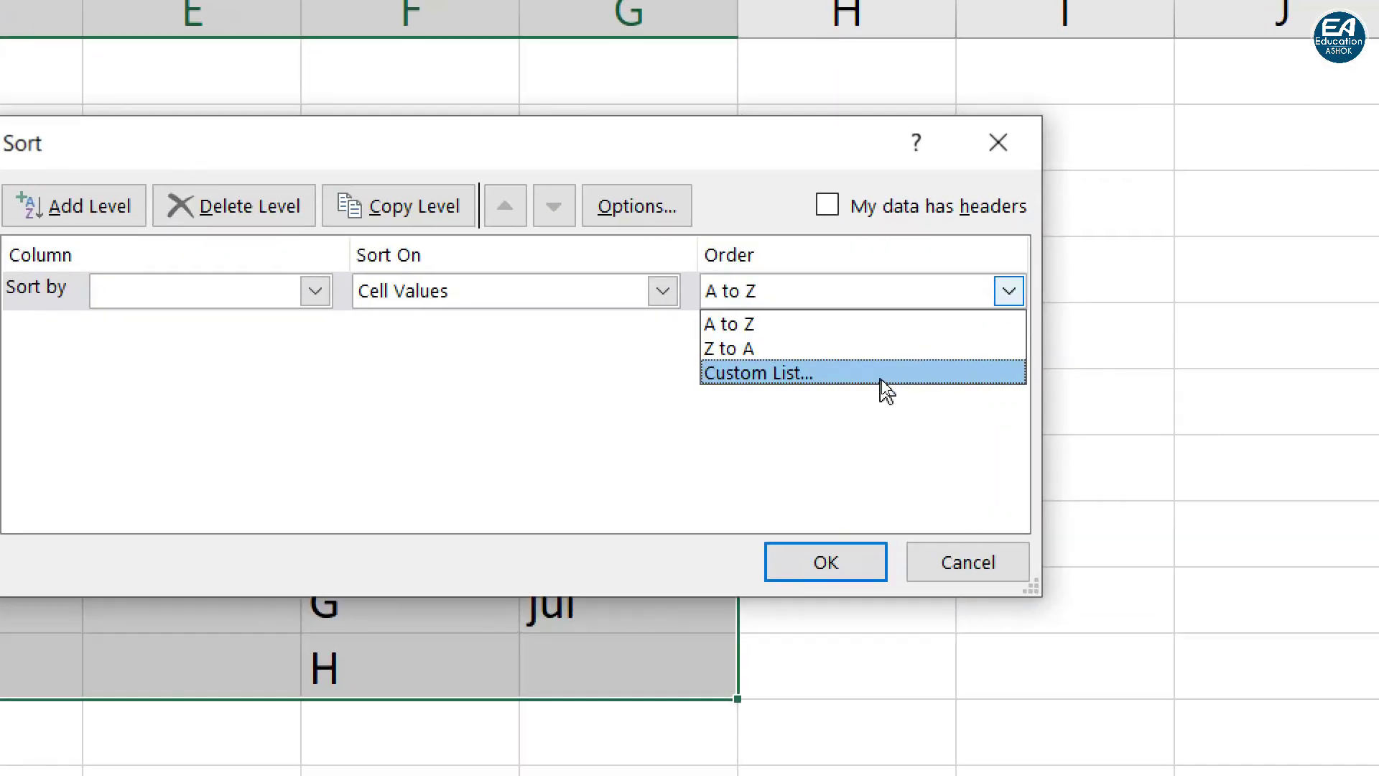
left_click(882, 379)
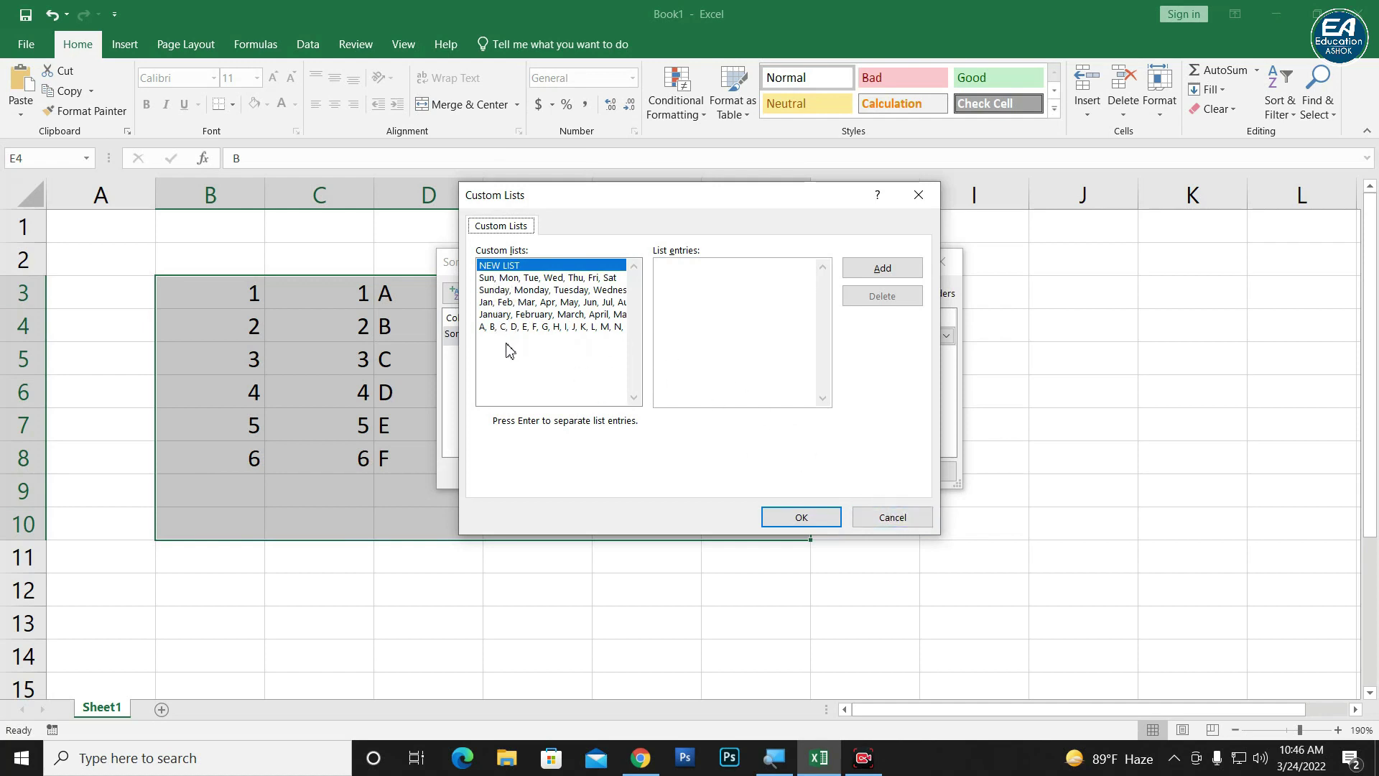
left_click(702, 297)
left_click(893, 517)
left_click(942, 261)
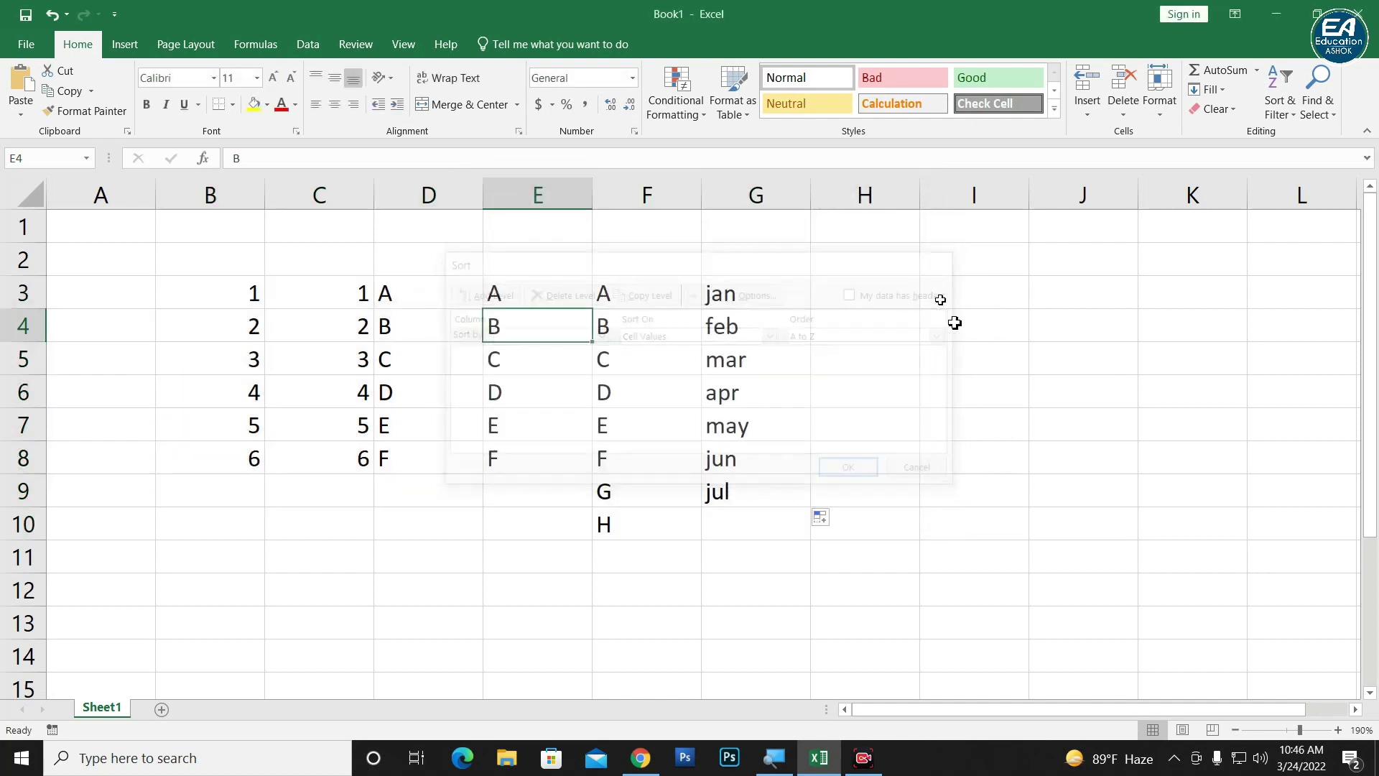
left_click(957, 353)
left_click_drag(607, 293, 606, 512)
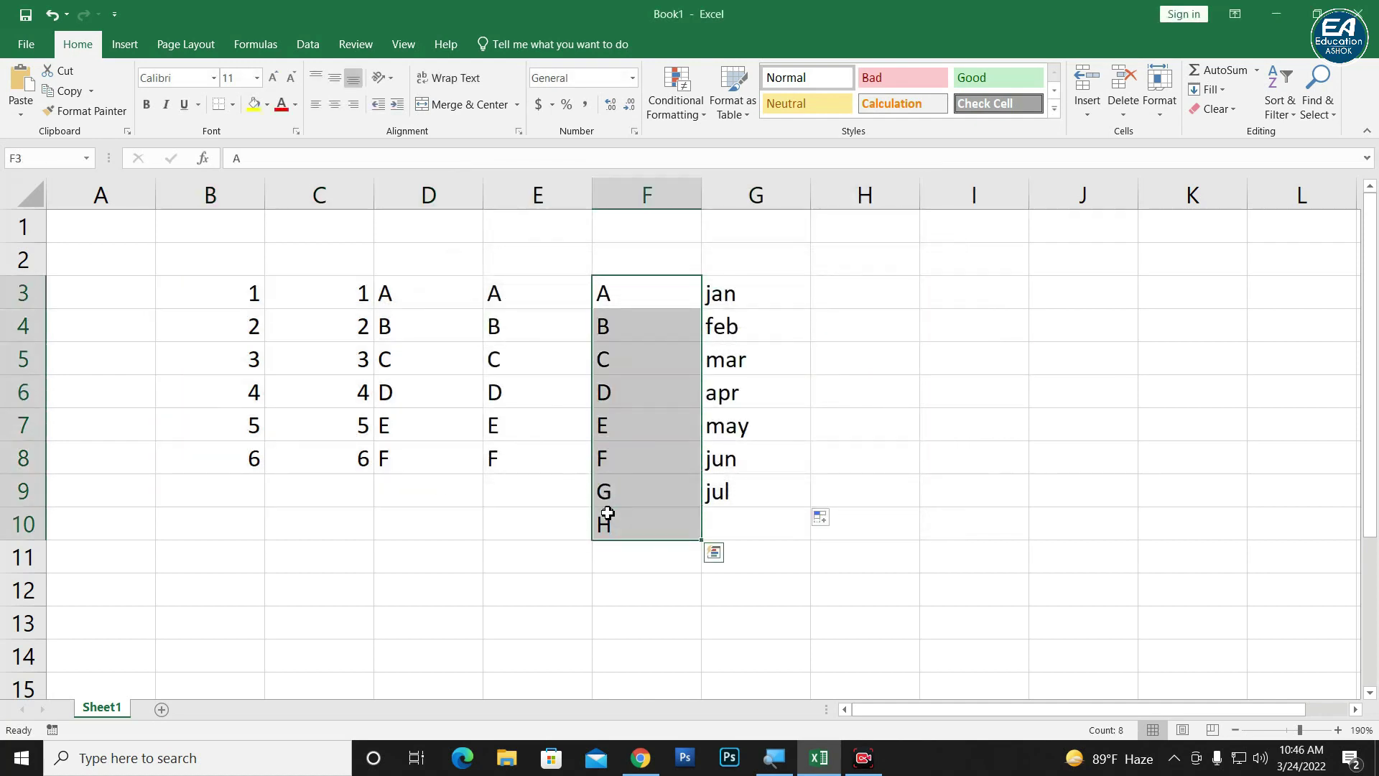